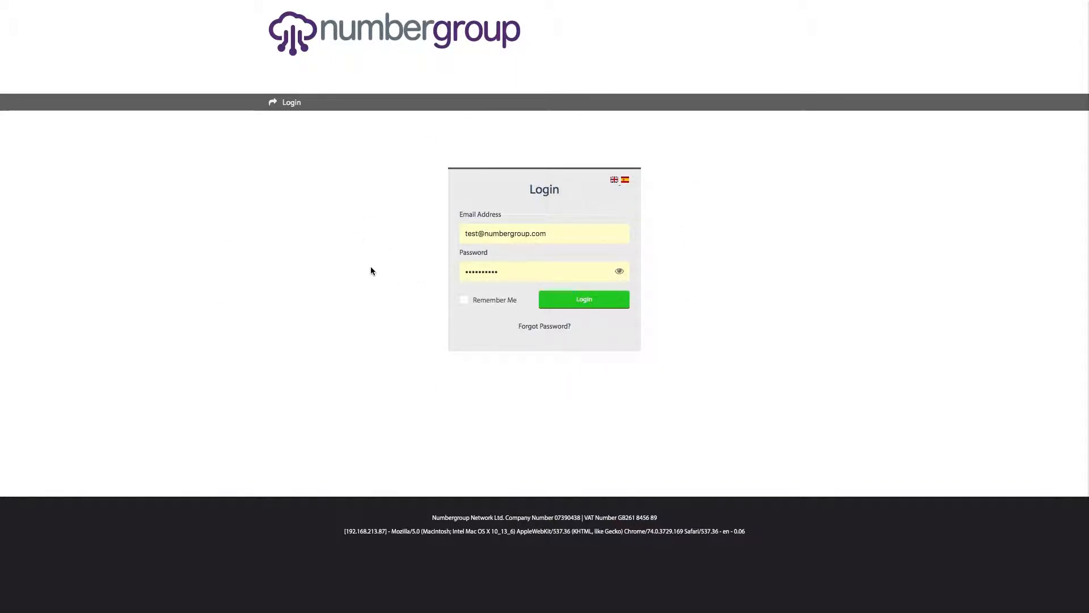
- Log in to the account and scroll through the dashboard's message stats
left_click(572, 308)
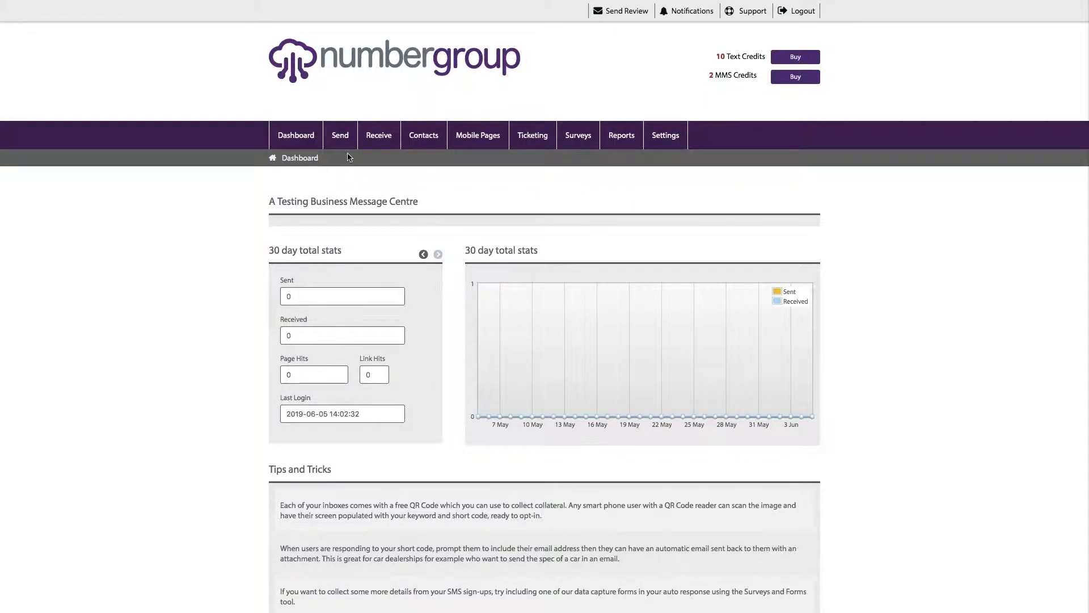
mouse_move(434, 154)
scroll(465, 193, "down", 2)
scroll(349, 197, "up", 2)
scroll(443, 338, "down", 2)
scroll(444, 354, "down", 1)
scroll(444, 354, "up", 3)
- Cycle the stats period through 7, 14 and 30 days, ending on 14, then open Send Text Messages
left_click(423, 254)
left_click(423, 254)
left_click(437, 254)
left_click(437, 255)
left_click(423, 255)
scroll(738, 462, "down", 3)
scroll(471, 408, "up", 3)
mouse_move(340, 137)
left_click(349, 170)
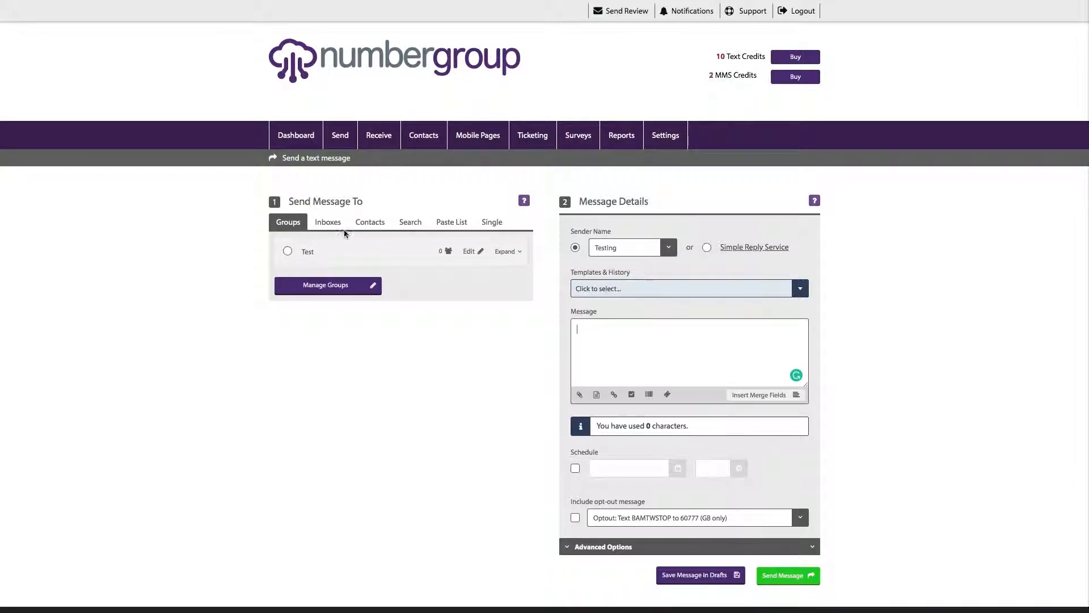
- Look through the Contacts, Search and Paste List recipient tabs, then choose the Single number tab
left_click(367, 223)
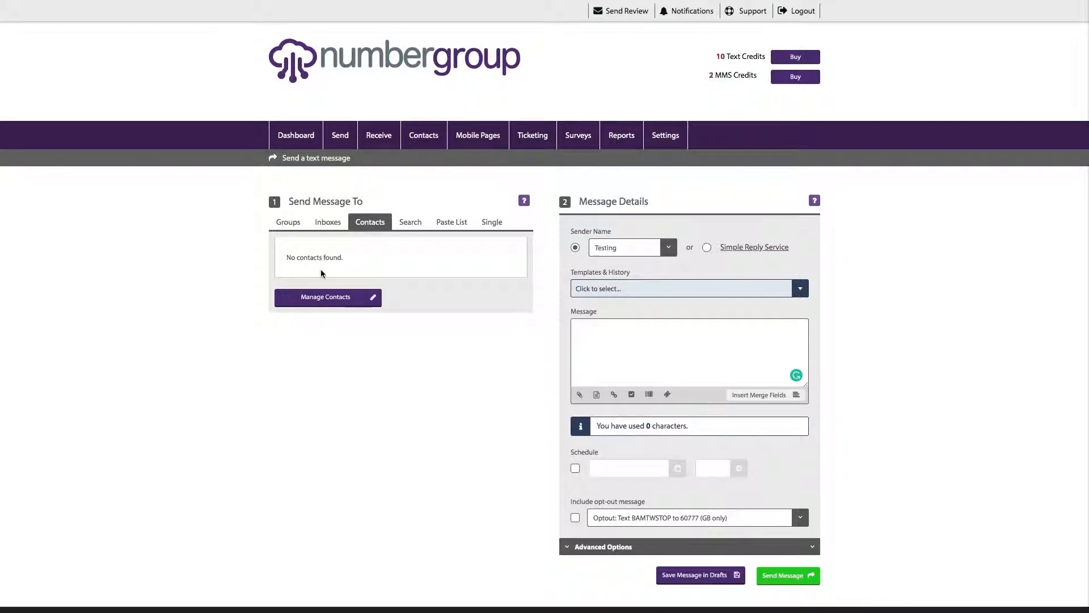
left_click(417, 230)
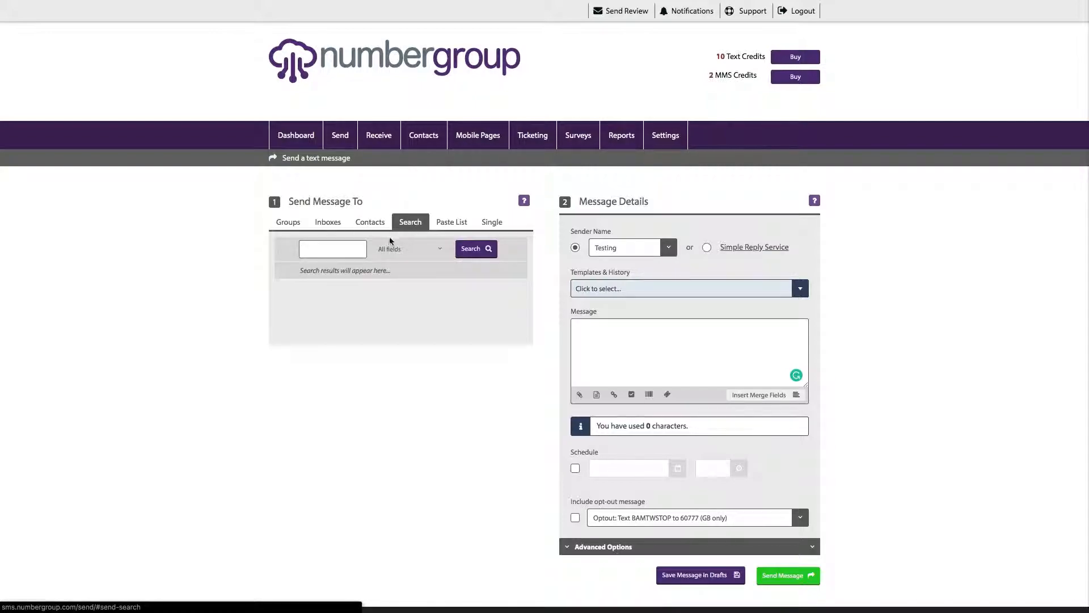
left_click(442, 227)
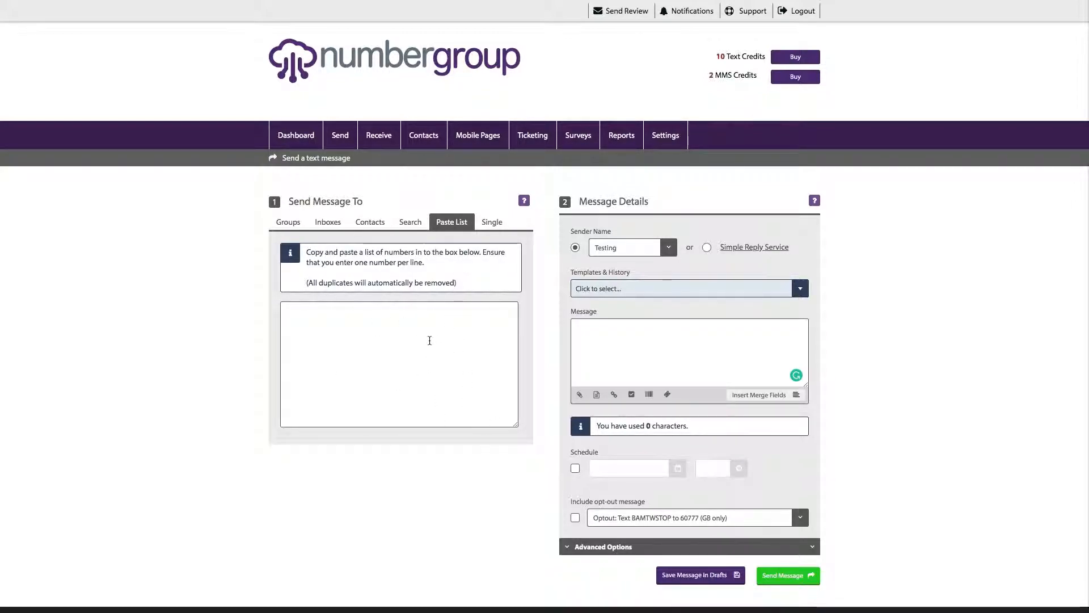
left_click(492, 221)
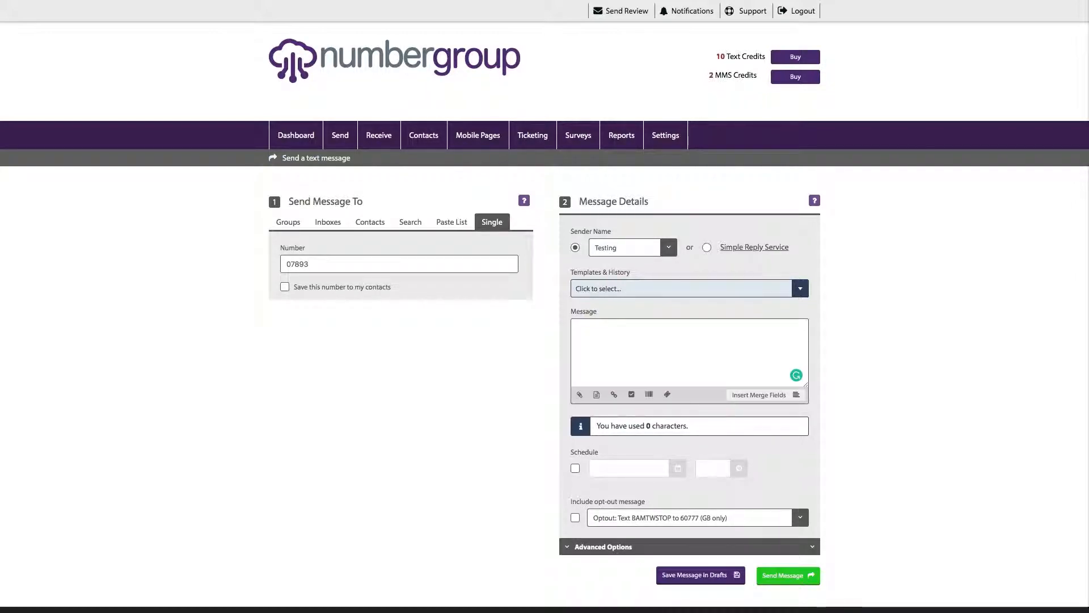
- Complete the recipient's mobile number, tick save to contacts, and fill in the contact's first and last name
type("74353267")
key("BackSpace")
key("BackSpace")
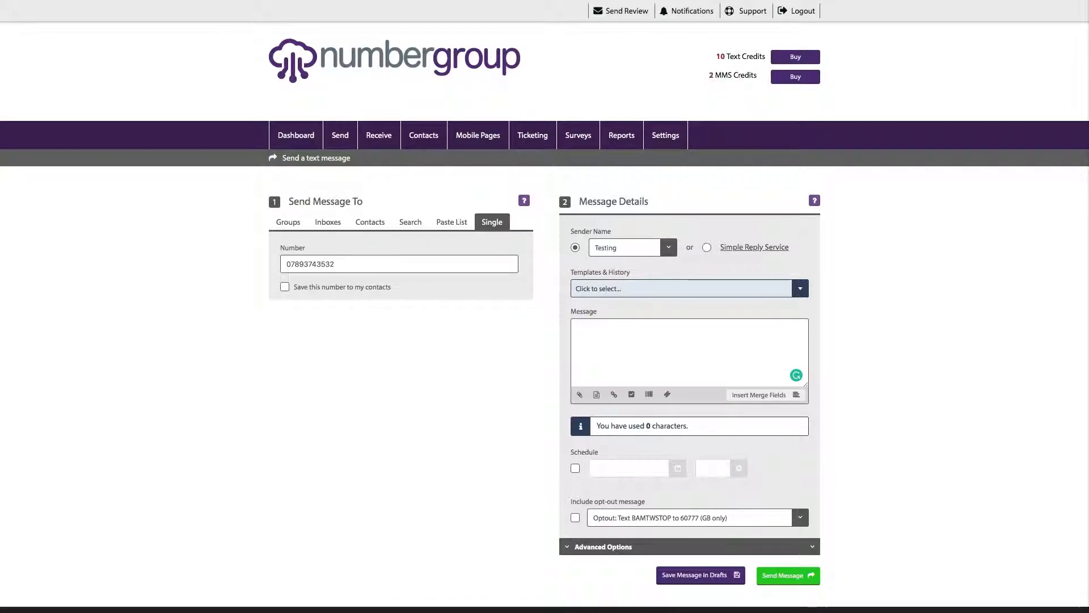
left_click(285, 287)
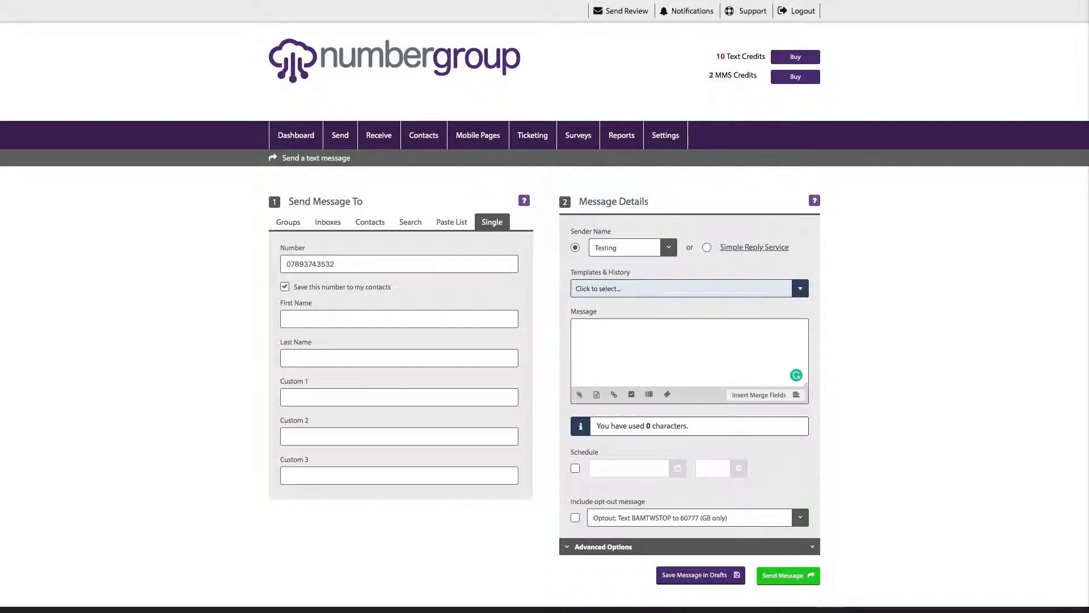
left_click(288, 319)
type("Test")
key("Tab")
type("Number")
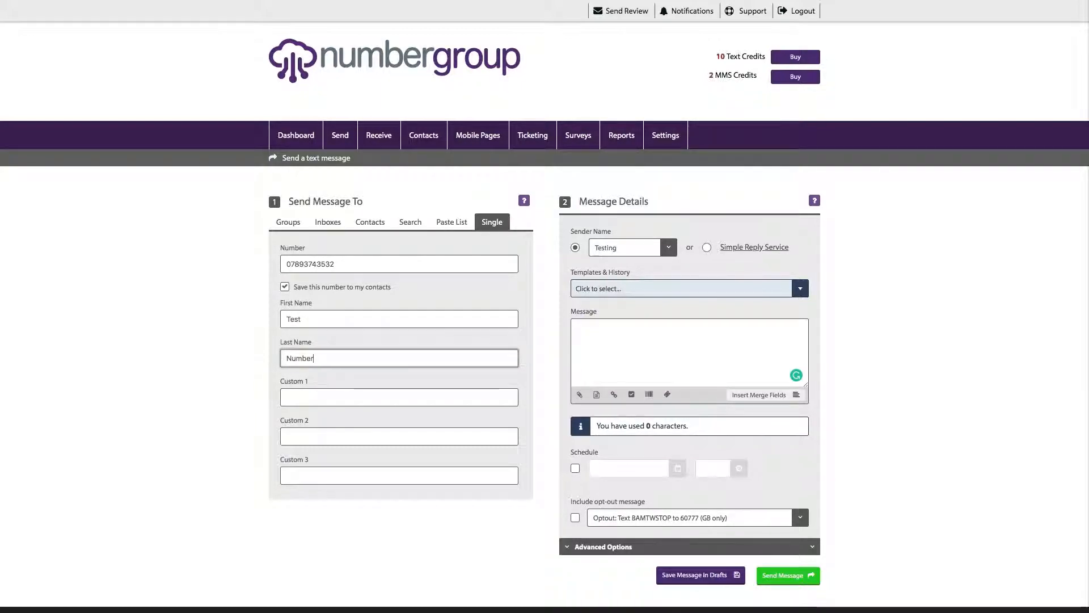
scroll(544, 307, "down", 2)
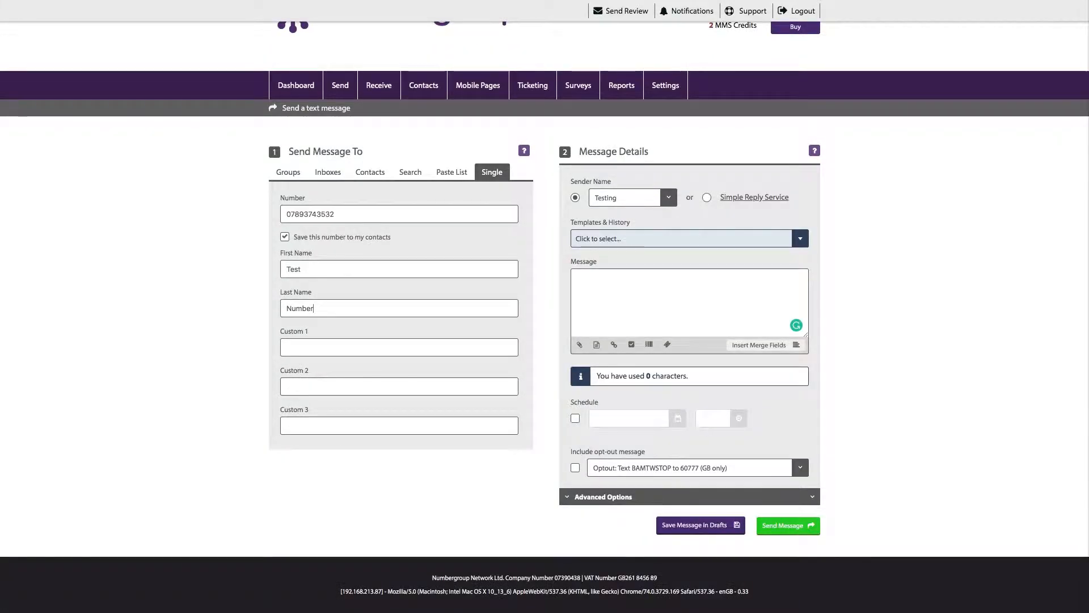
scroll(545, 306, "up", 2)
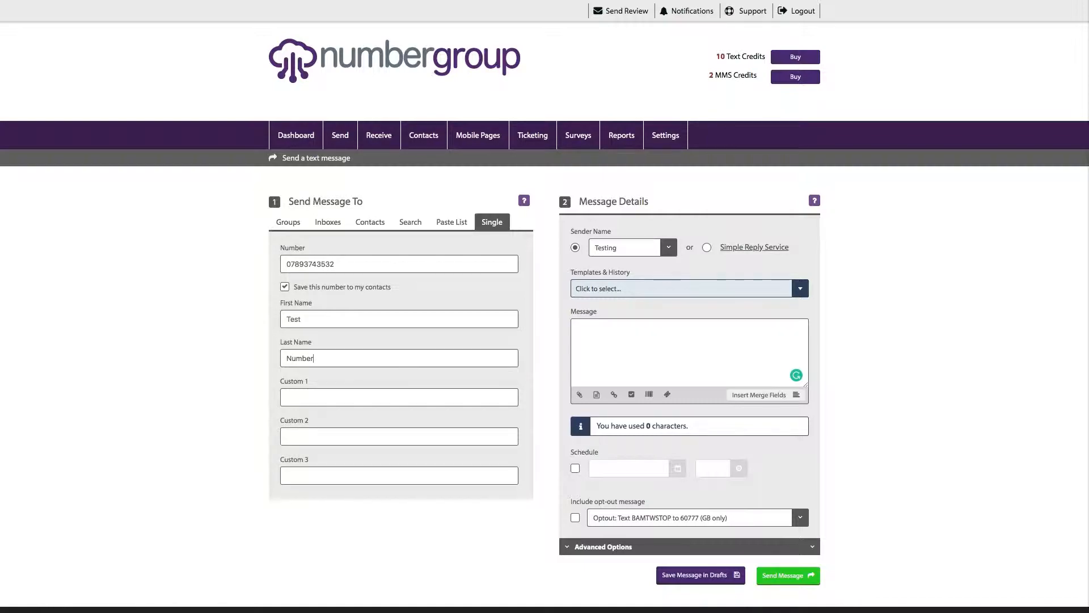
left_click(668, 247)
left_click(668, 247)
left_click(707, 248)
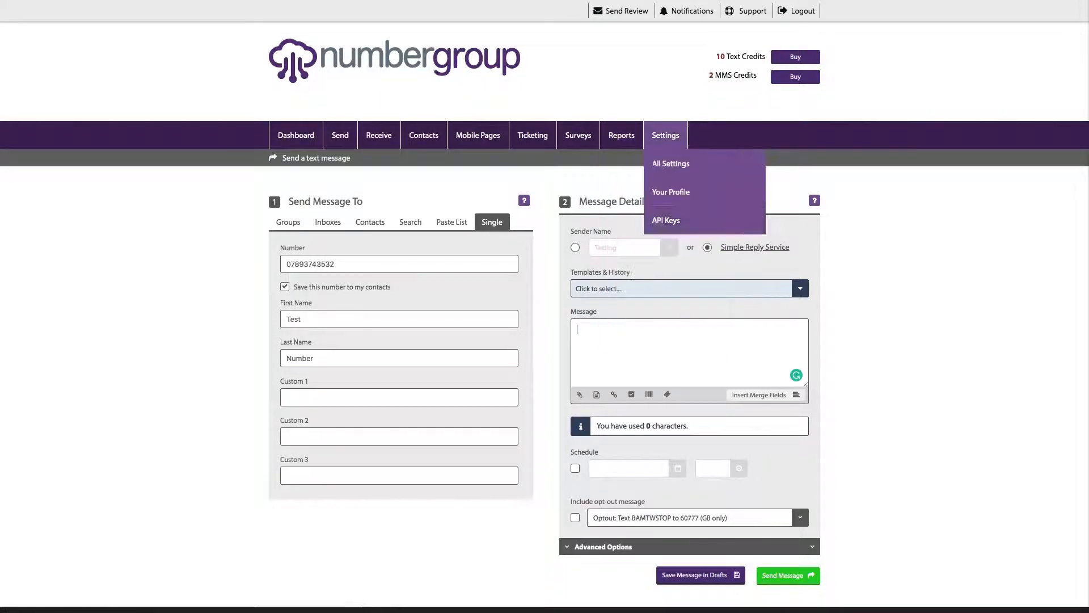
left_click(575, 247)
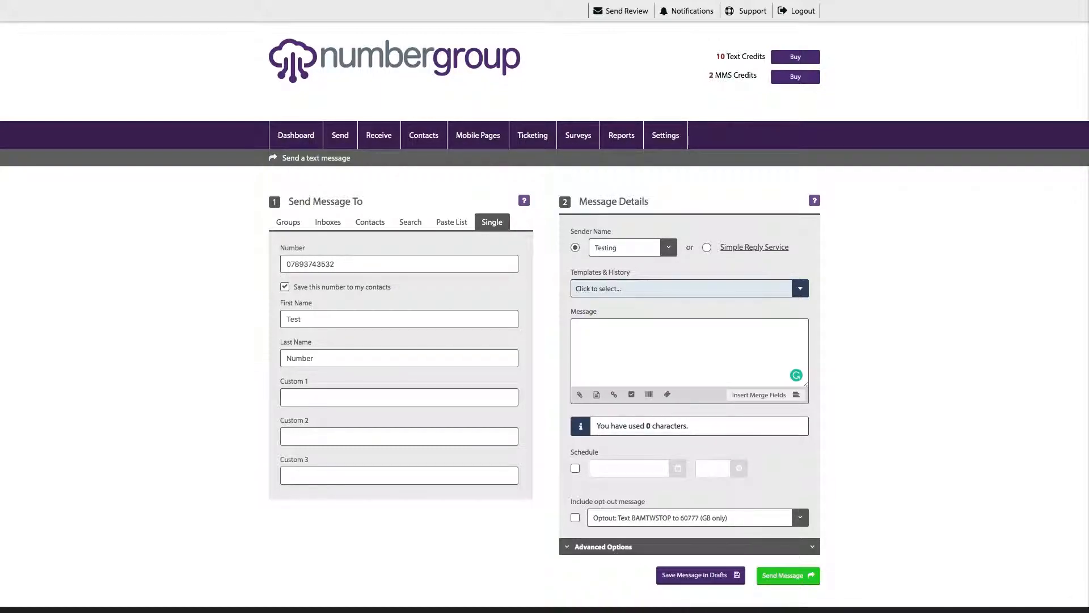
left_click(689, 288)
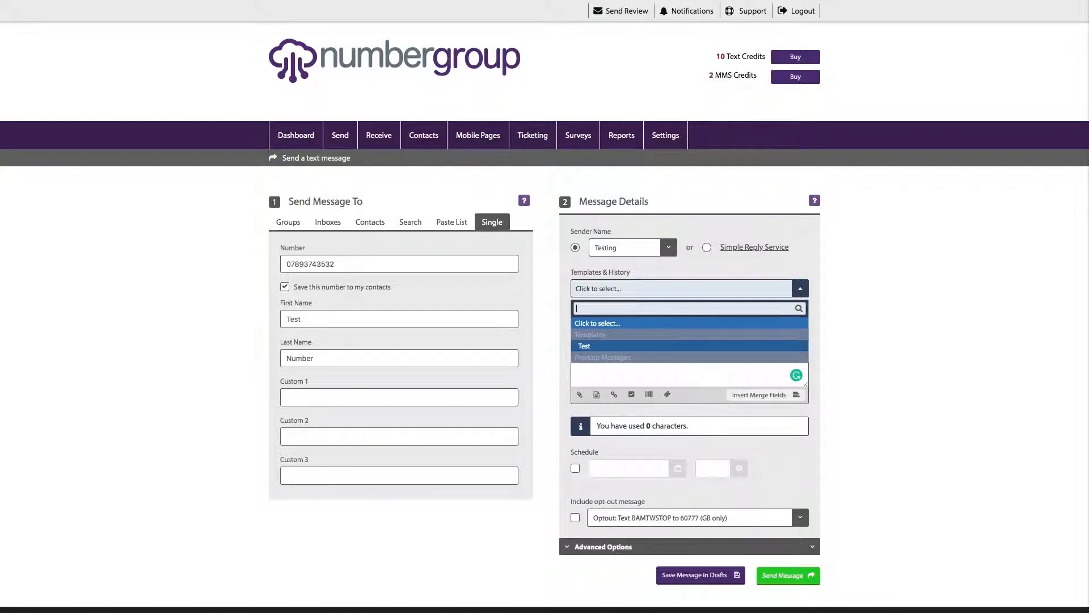
key("Escape")
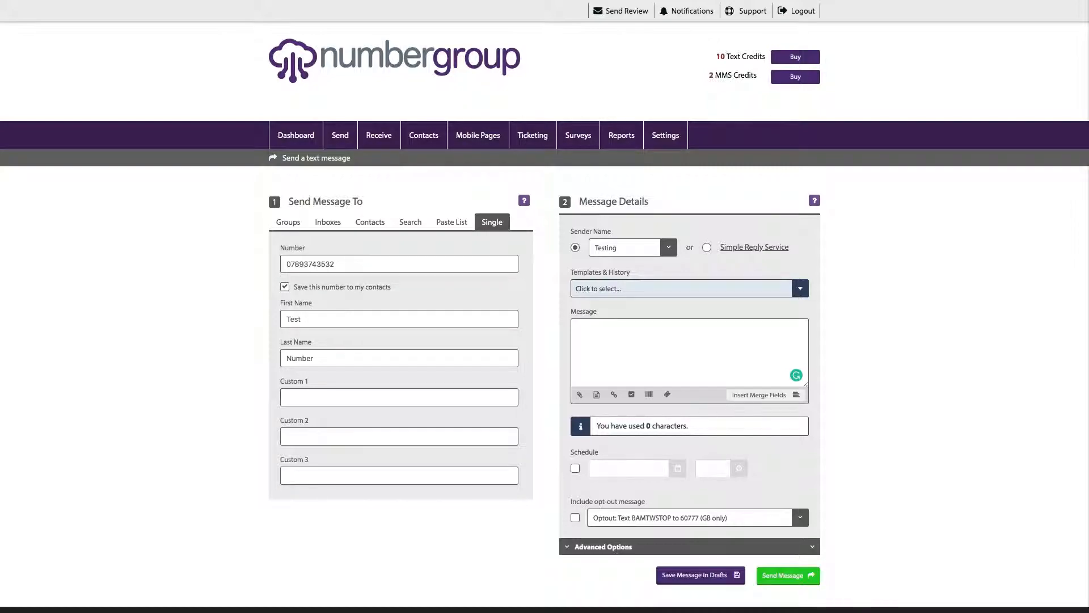
- Type the message 'Hi This is a Test Text Message', fixing the typo
type("Hi This is a Test Tecxt")
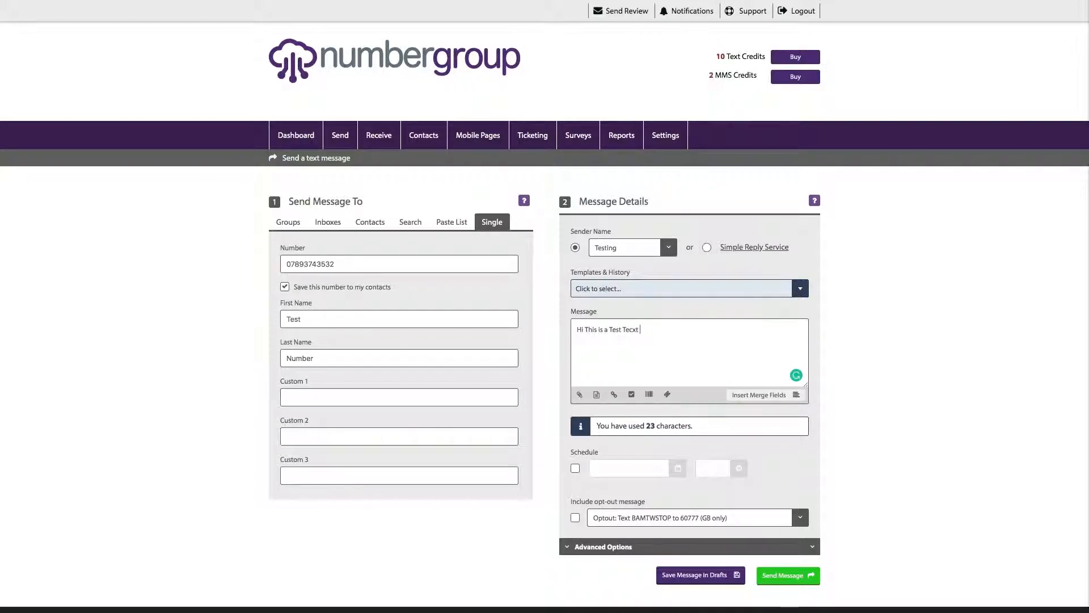
key("BackSpace")
type("xt Message")
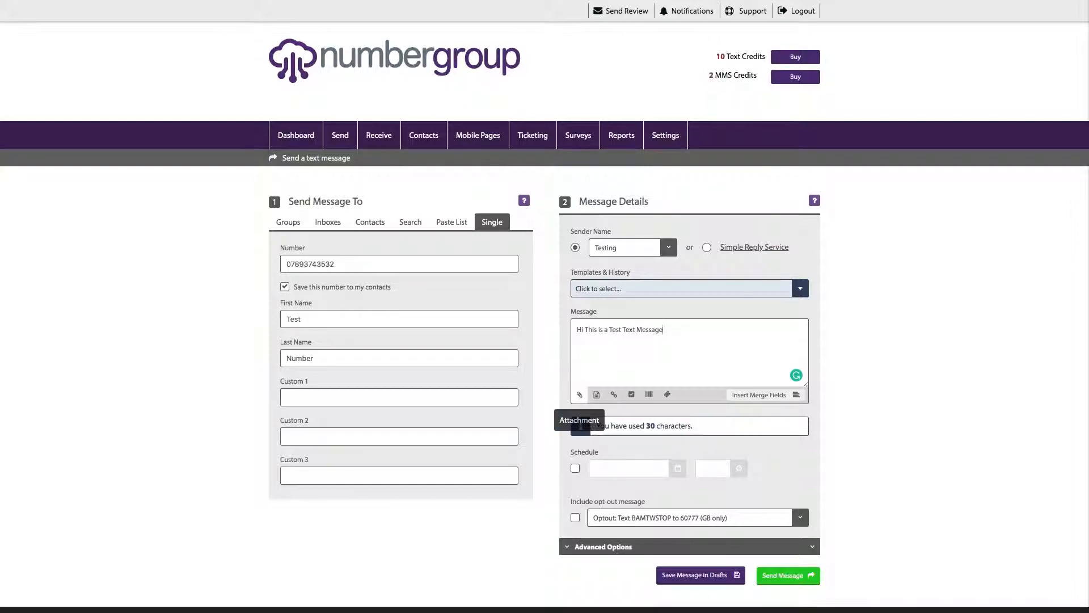
- Open the attachment File Manager and close it without uploading anything
left_click(580, 395)
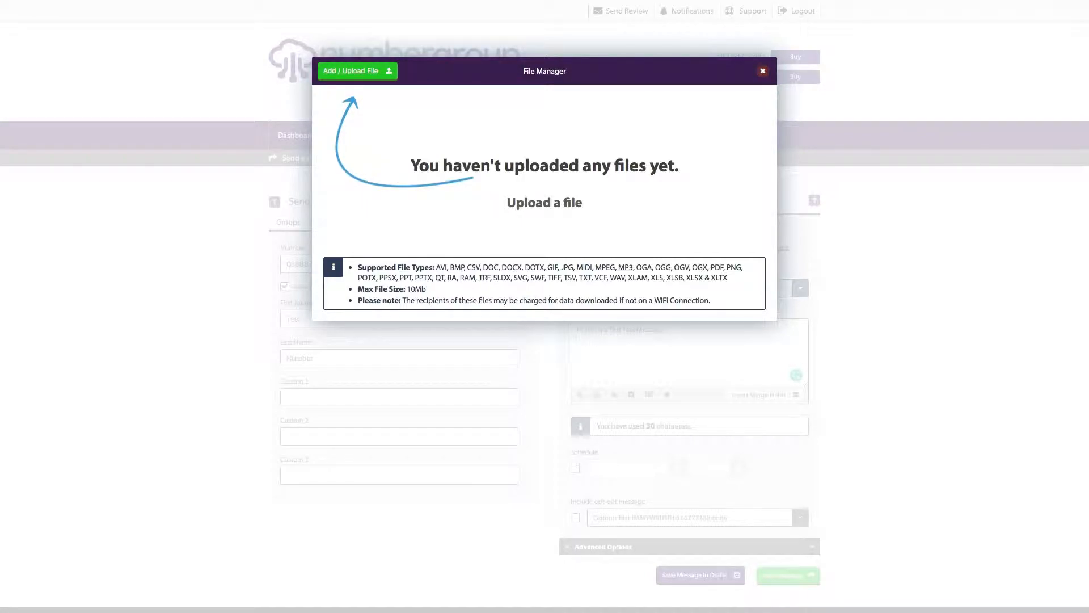
left_click(763, 71)
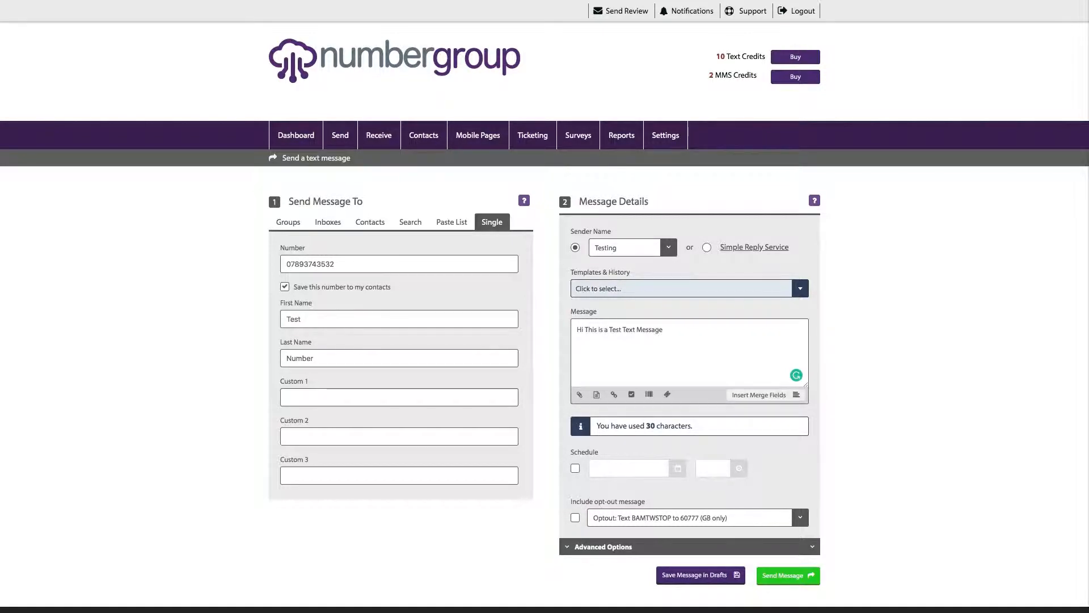
left_click(613, 395)
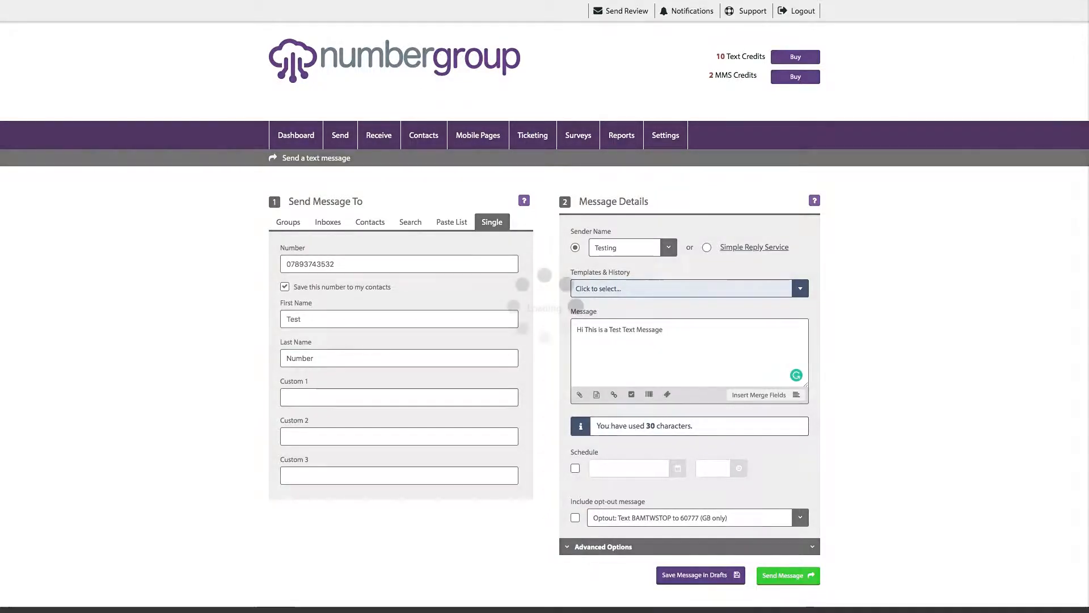
left_click(543, 188)
left_click(535, 205)
left_click(544, 229)
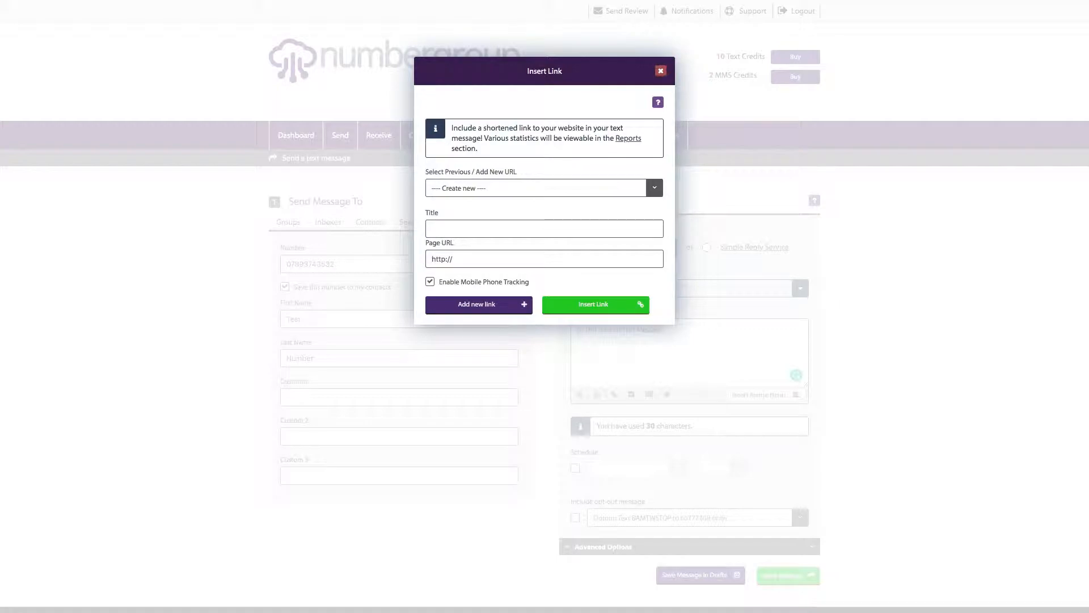
left_click(453, 259)
type("www.nu")
type("mbergroup")
type(".c")
type("NUmber")
key("BackSpace")
key("BackSpace")
key("BackSpace")
key("BackSpace")
type("bergro")
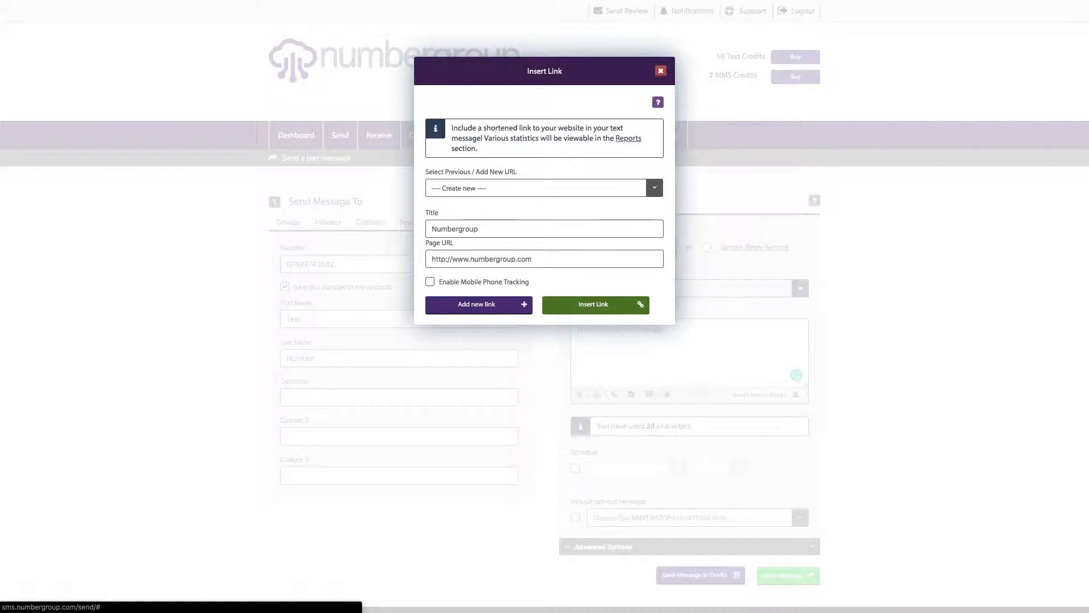
left_click(593, 304)
left_click_drag(725, 329, 664, 330)
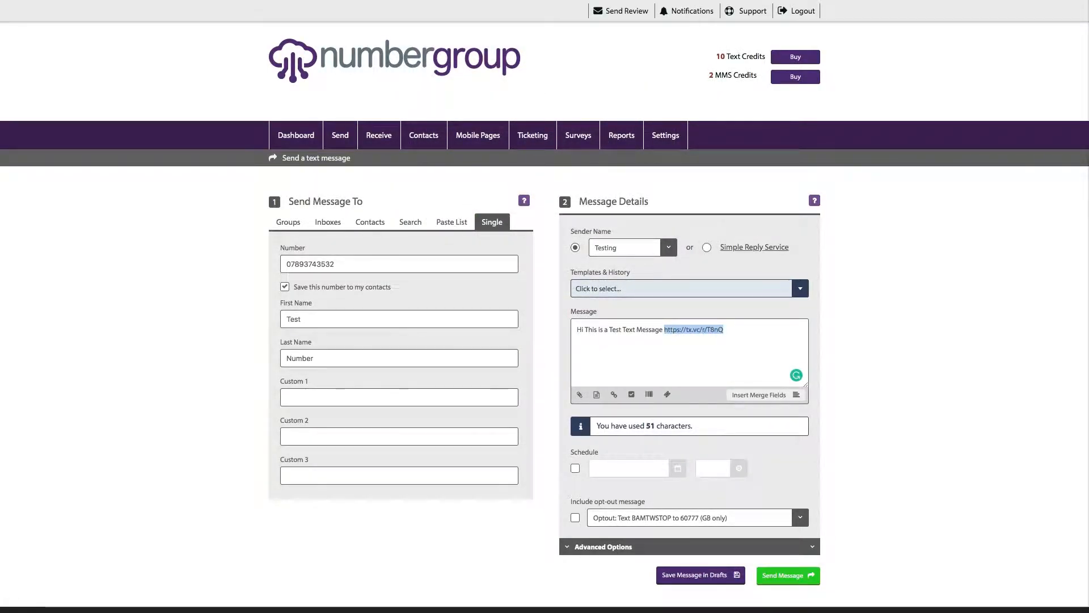
left_click(725, 330)
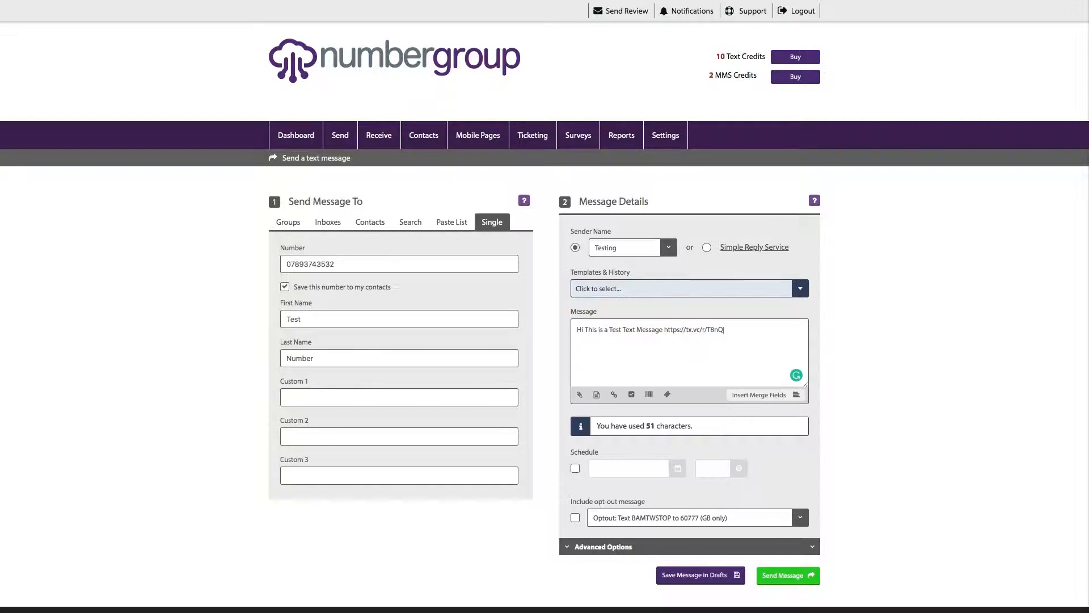
left_click_drag(724, 330, 665, 329)
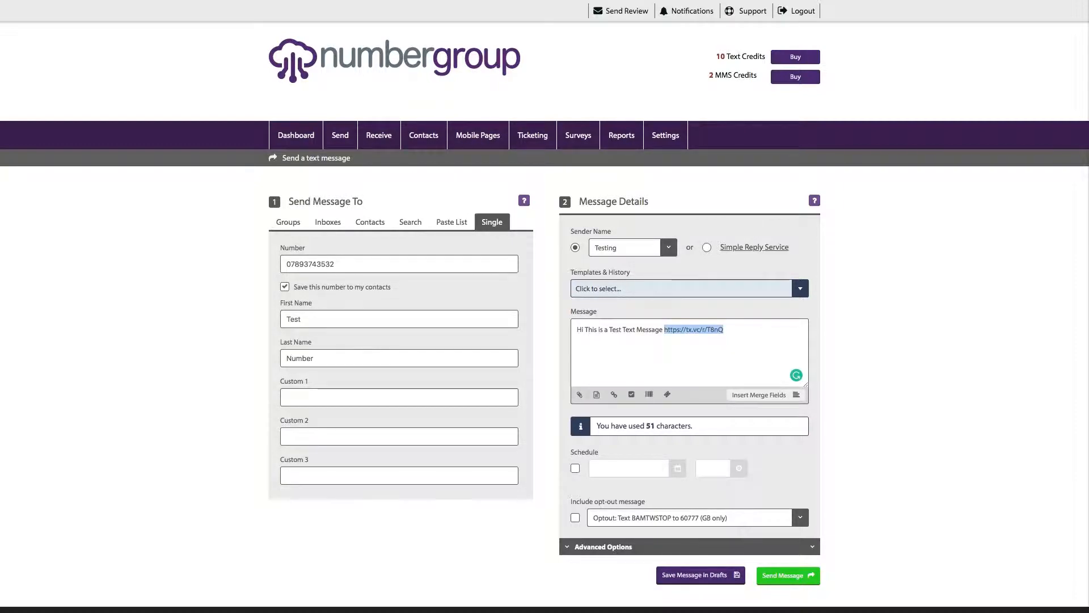
left_click(725, 329)
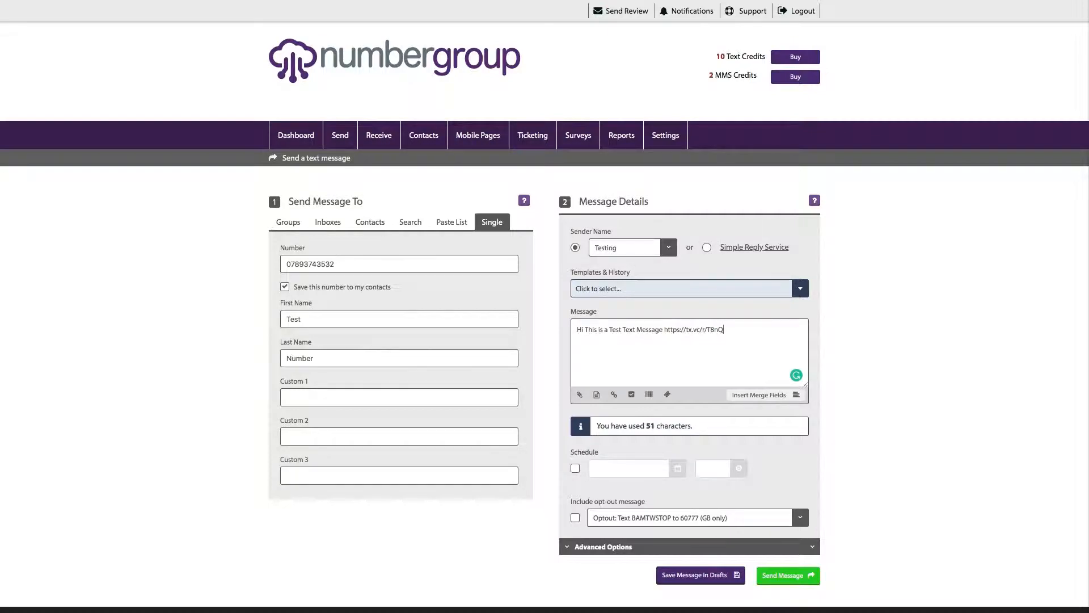
left_click_drag(724, 329, 662, 329)
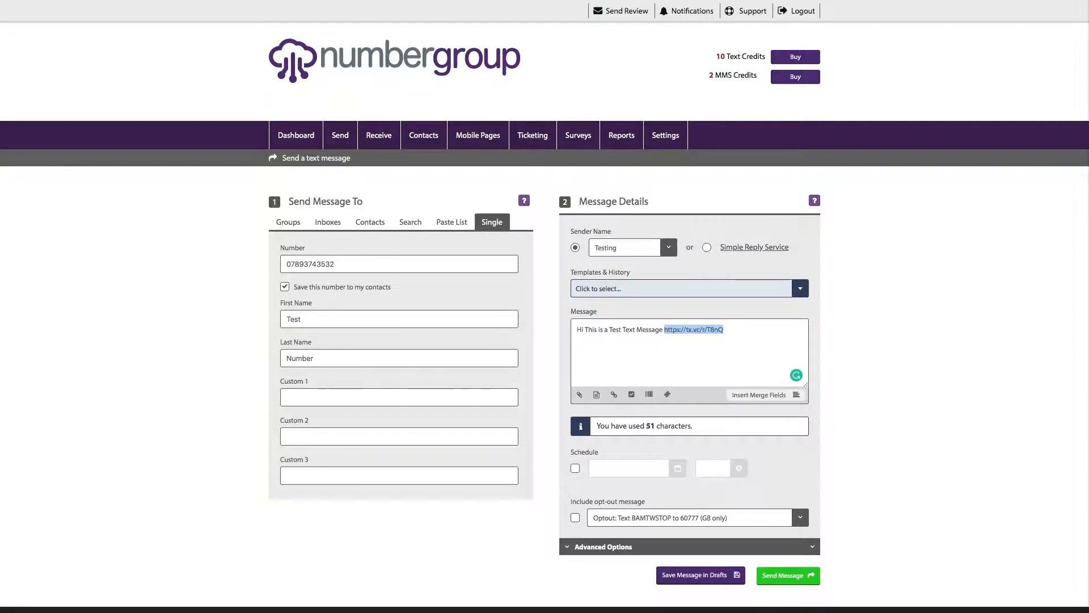
key("BackSpace")
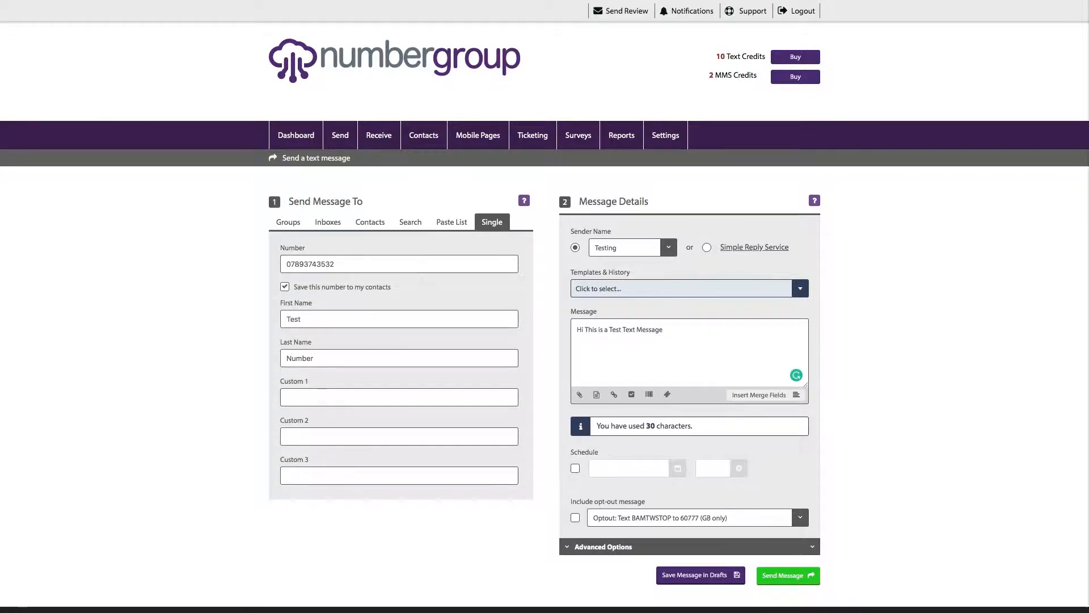
- Enter Mr as the contact's Custom 1 value
type(".")
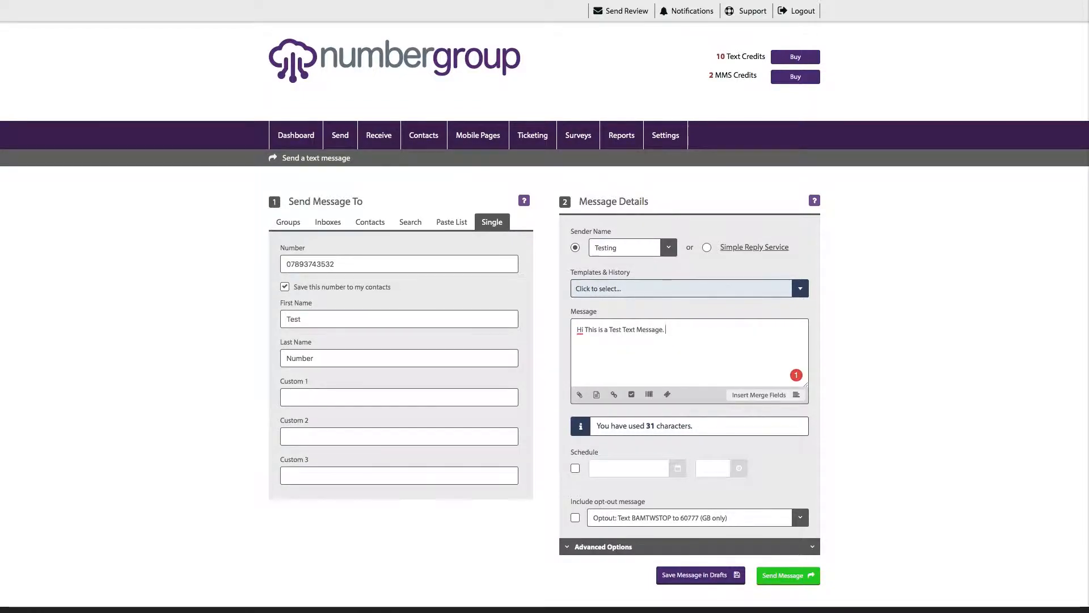
mouse_move(580, 330)
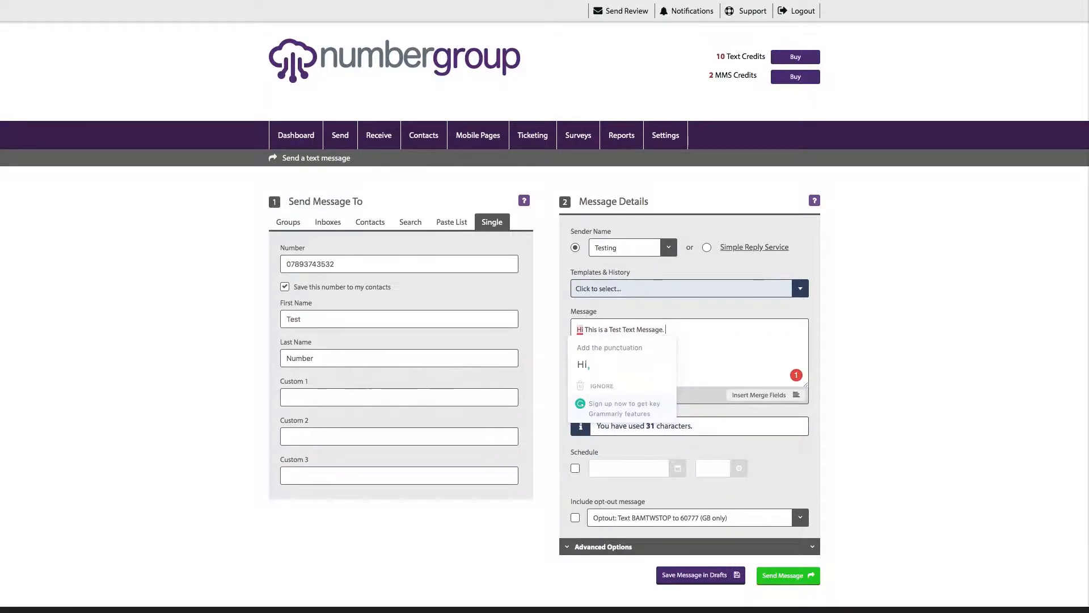
left_click(758, 395)
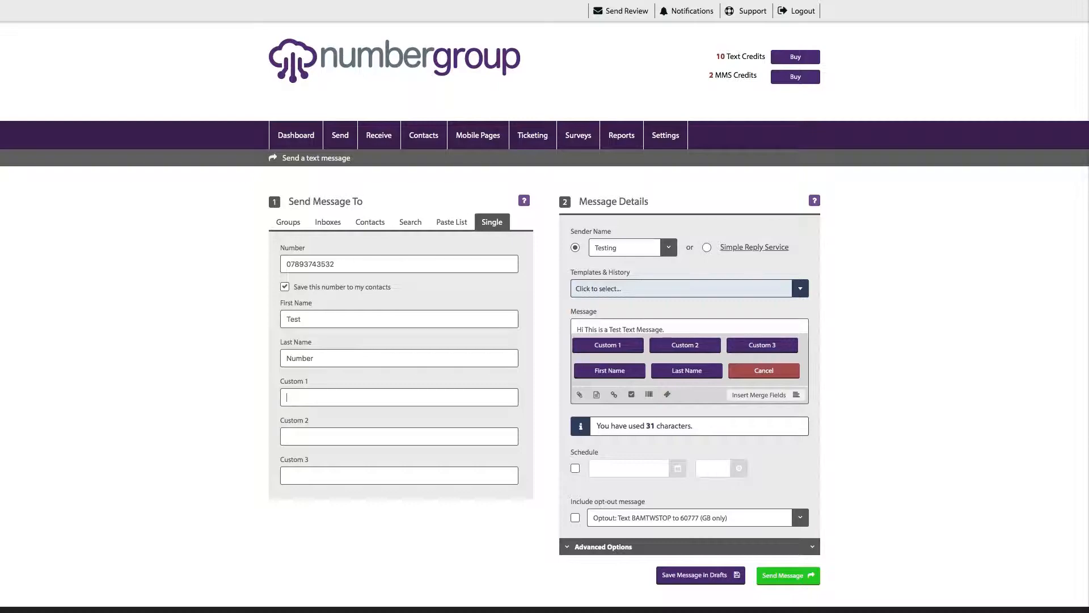
type("Mr")
left_click(764, 370)
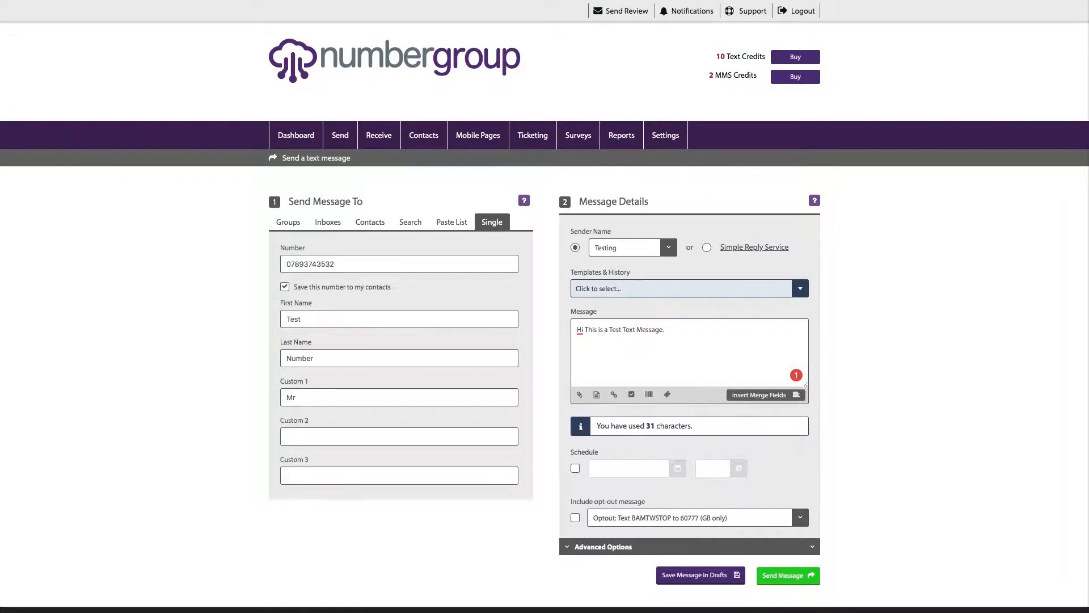
- Insert the Custom1, FirstName and LastName merge fields after 'Hi'
left_click(764, 395)
left_click(608, 345)
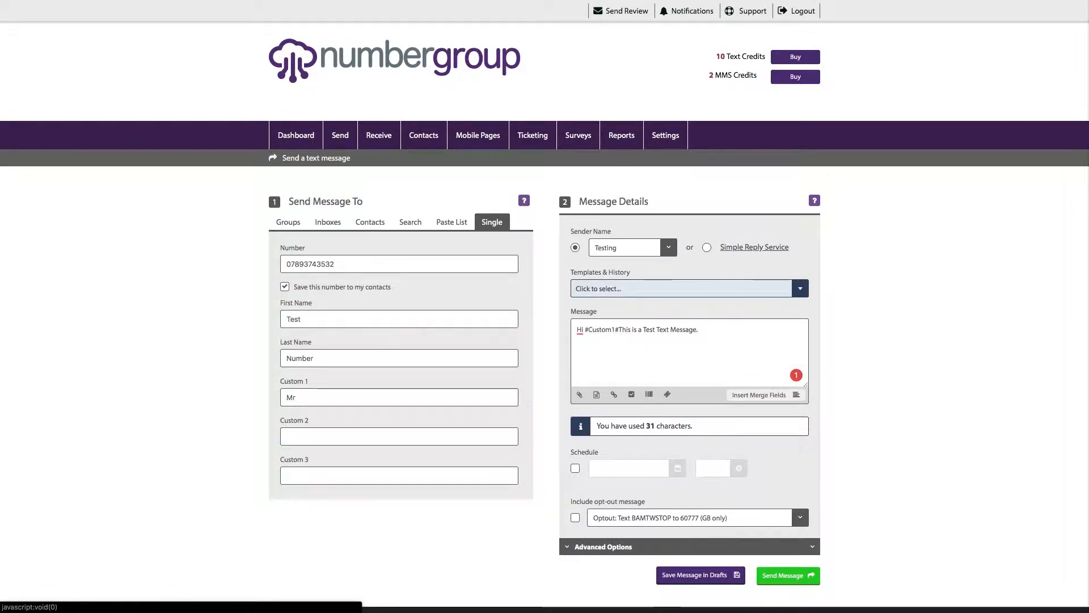
left_click(764, 394)
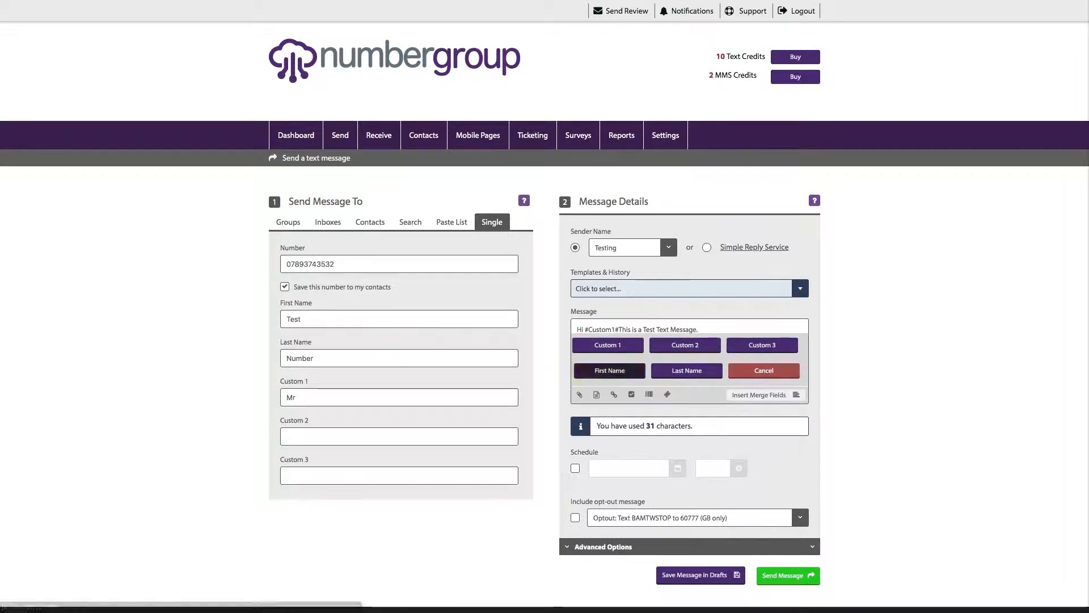
left_click(609, 370)
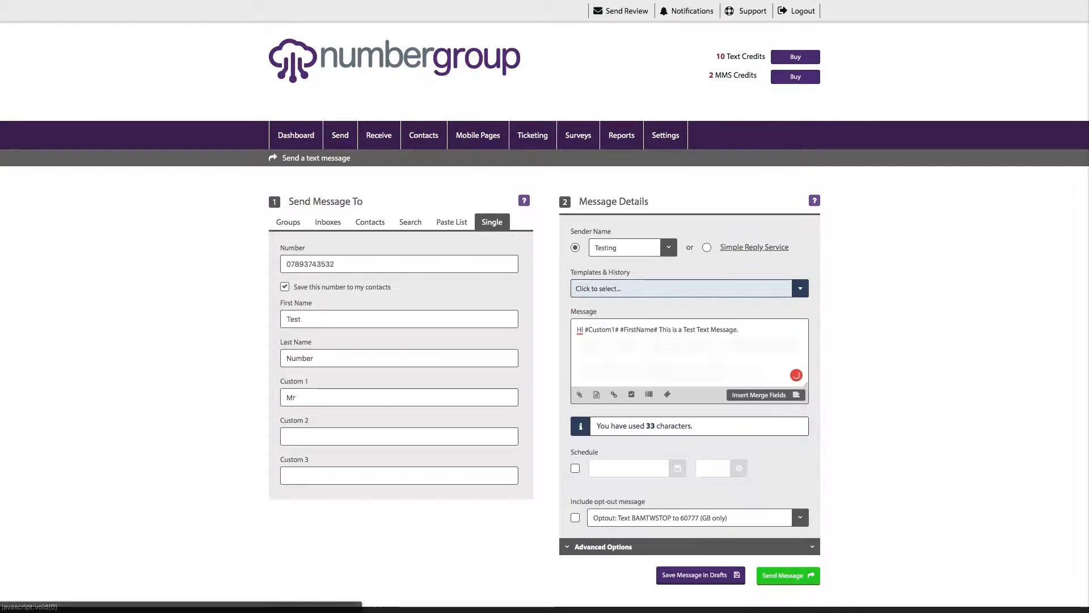
left_click(764, 395)
left_click(686, 370)
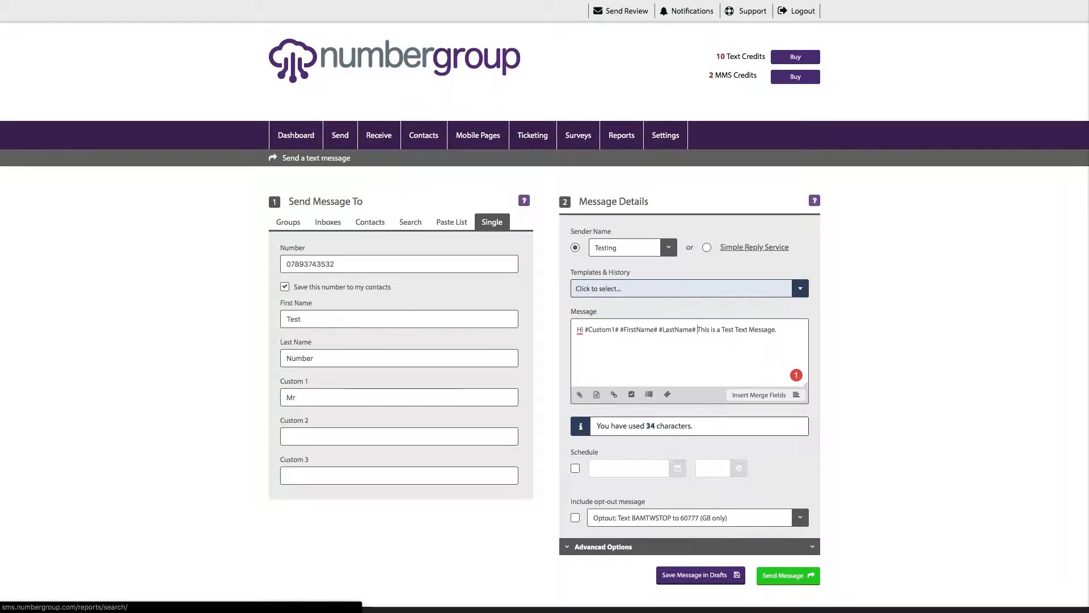
- Delete the three merge fields after 'Hi' and add a comma in their place
left_click_drag(696, 329, 577, 330)
key("BackSpace")
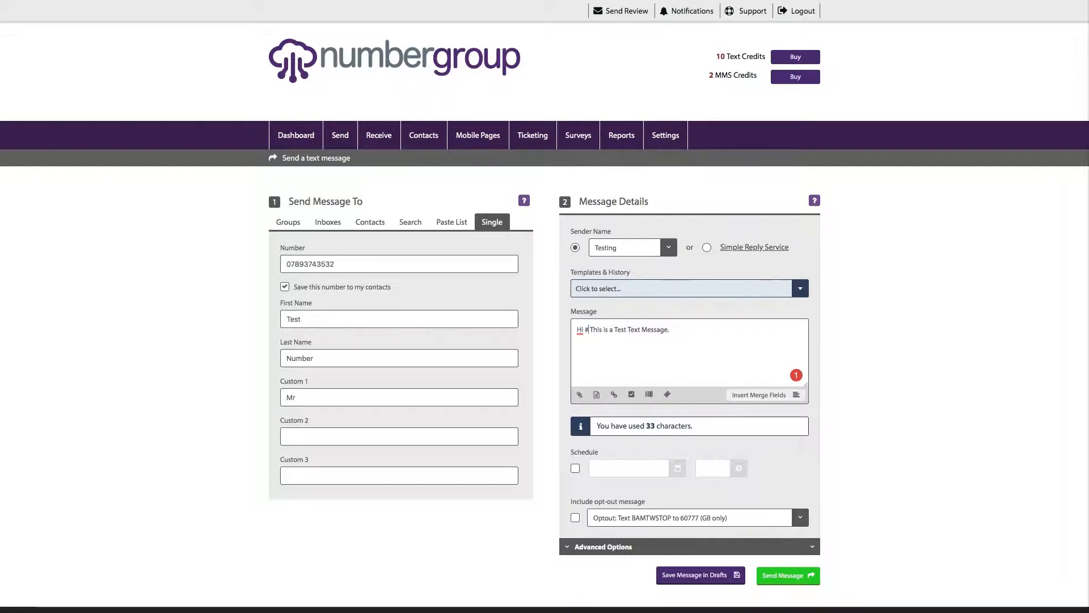
type(",")
- Append the 'Optout: Text BAMTWSTOP to 60777' notice, raising the count to 65 characters
scroll(545, 340, "down", 2)
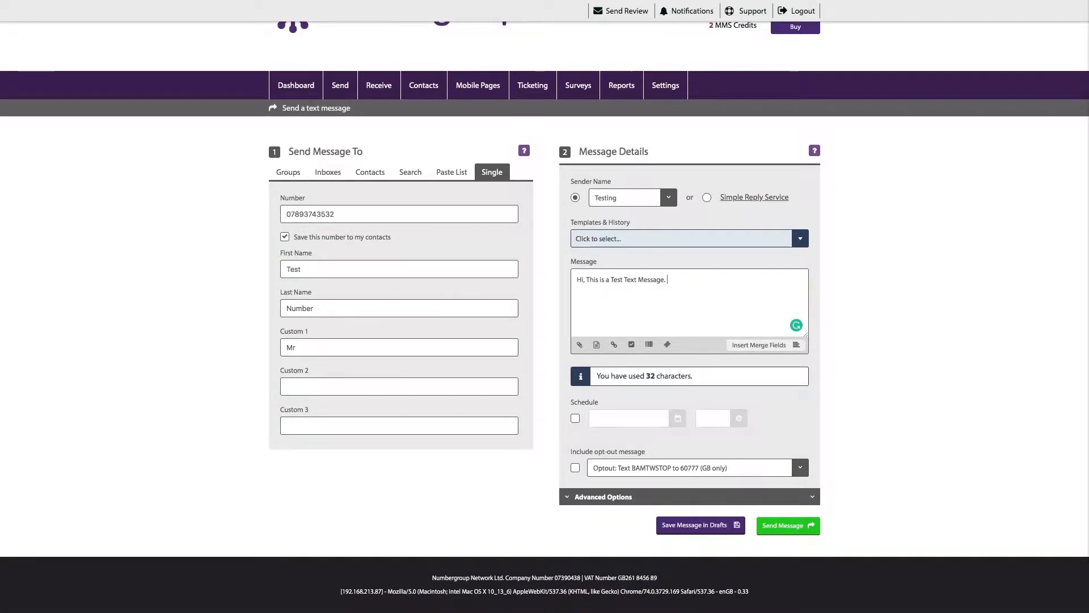
left_click(799, 468)
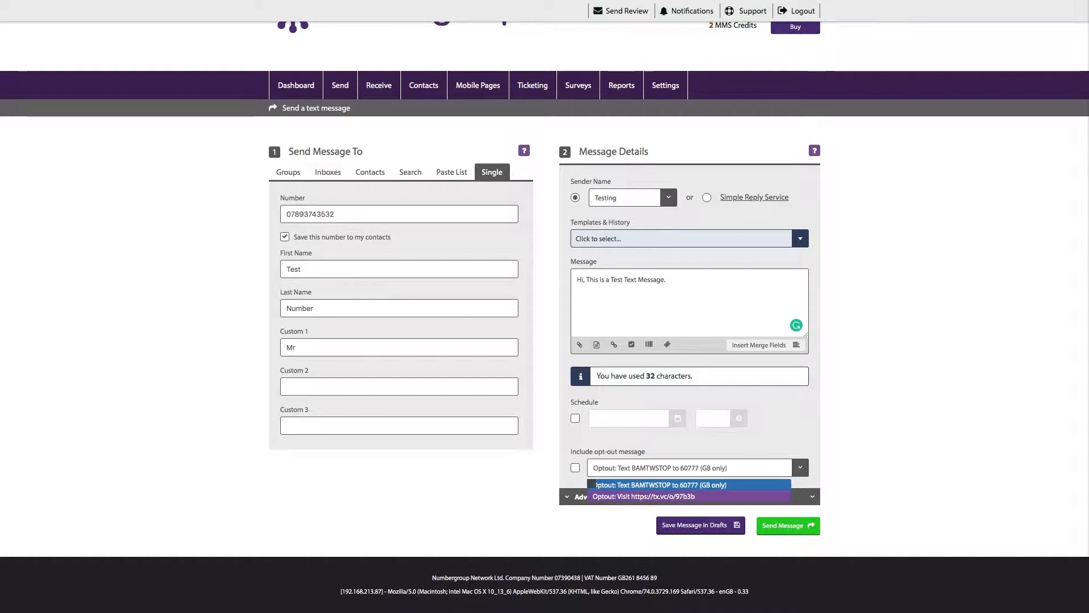
left_click(590, 484)
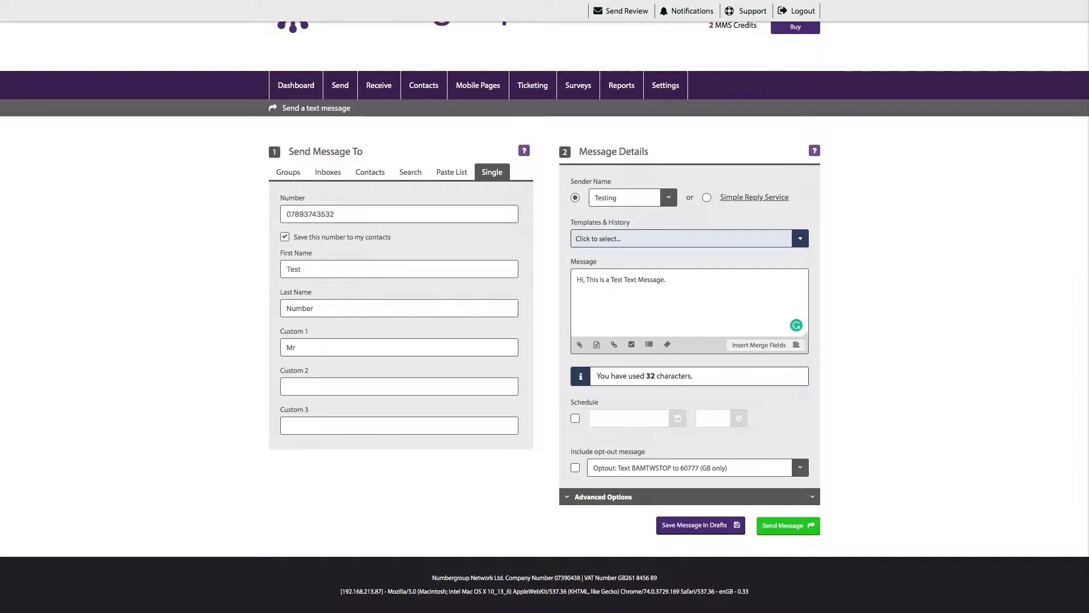
left_click(799, 468)
left_click(689, 484)
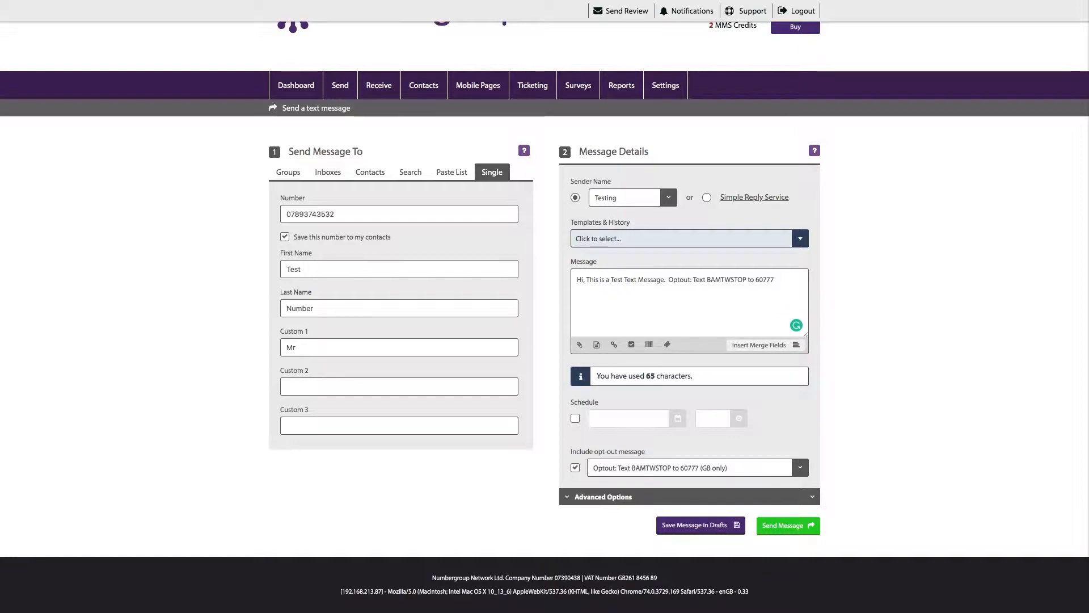
left_click(800, 467)
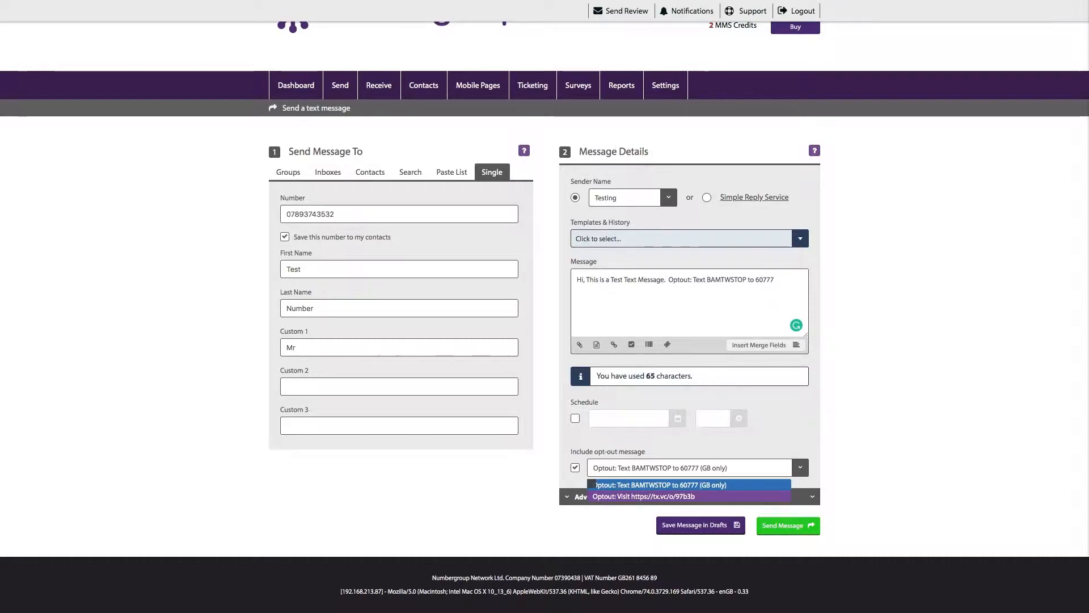
left_click(644, 496)
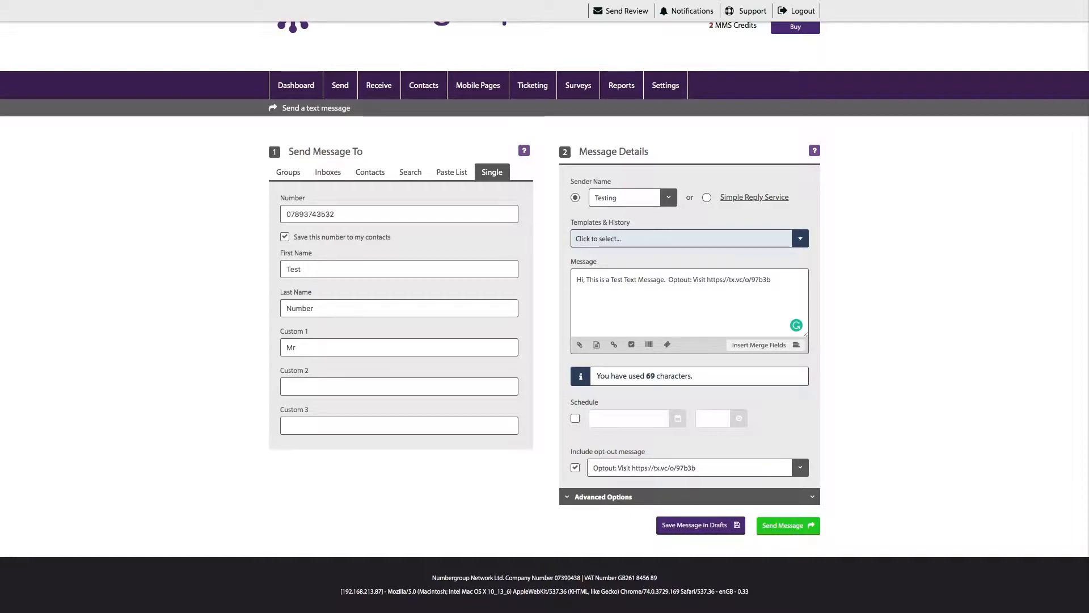
key("Left")
key("Left")
key("Left")
key("Left")
key("BackSpace")
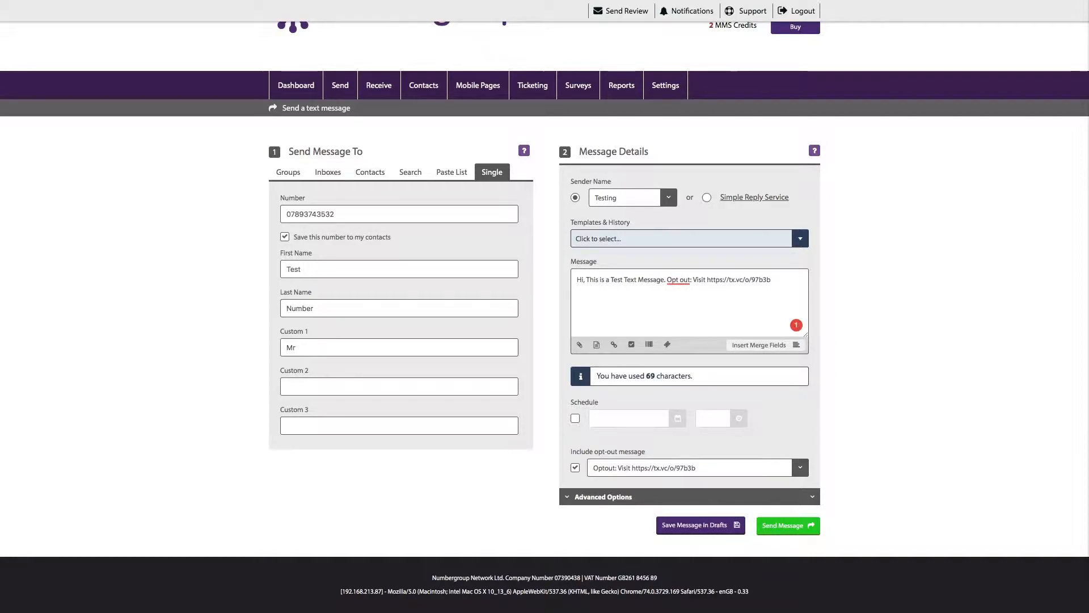
key("Left")
type("To")
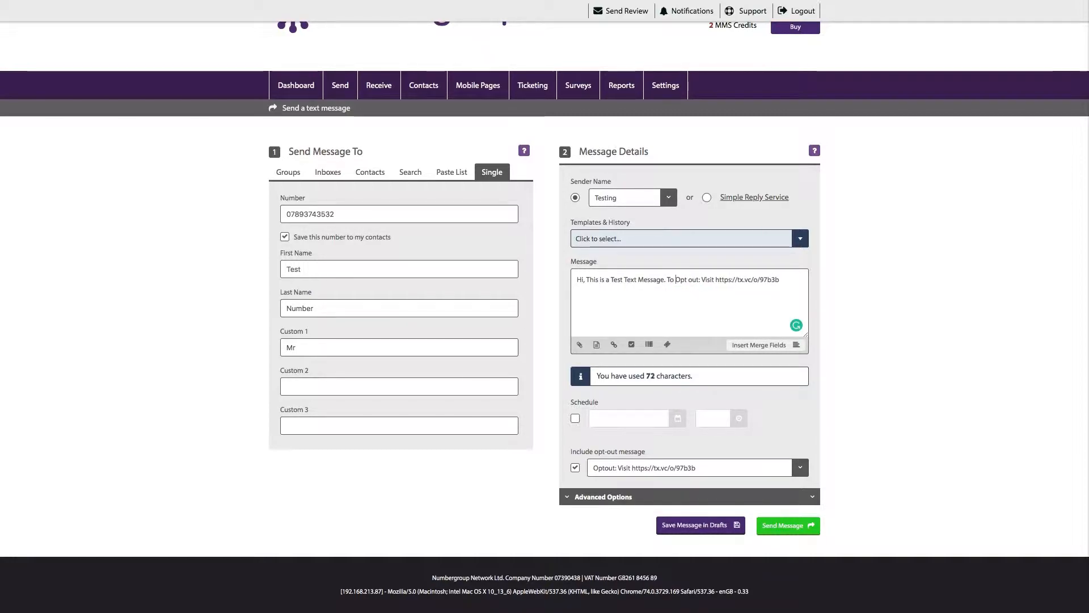
key("Right")
key("Right")
key("Right")
key("Right")
key("Right")
key("Right")
key("Right")
key("Right")
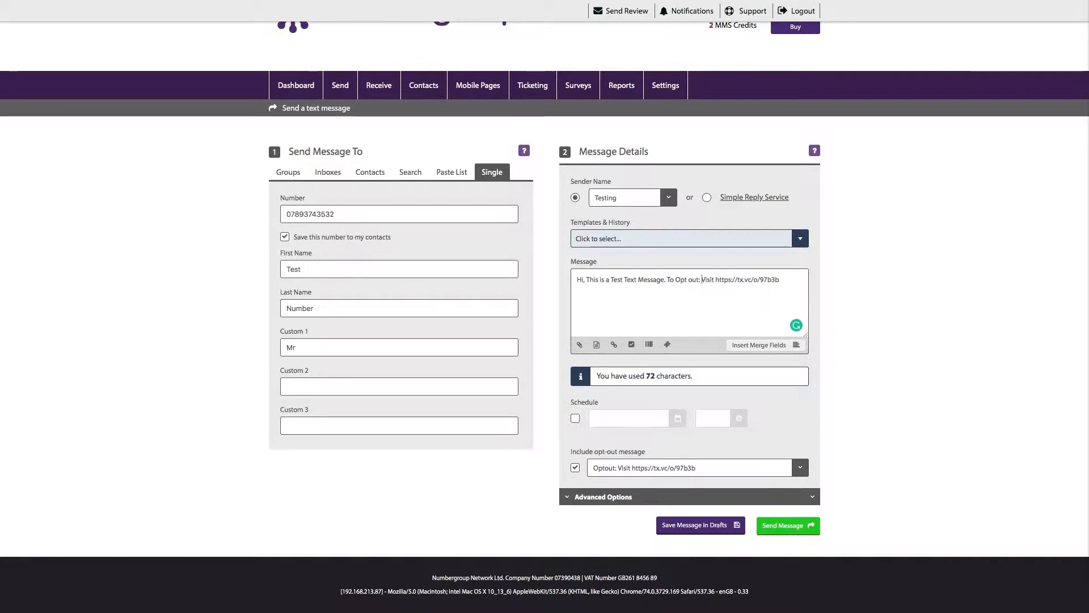
key("BackSpace")
key("BackSpace")
type(", please")
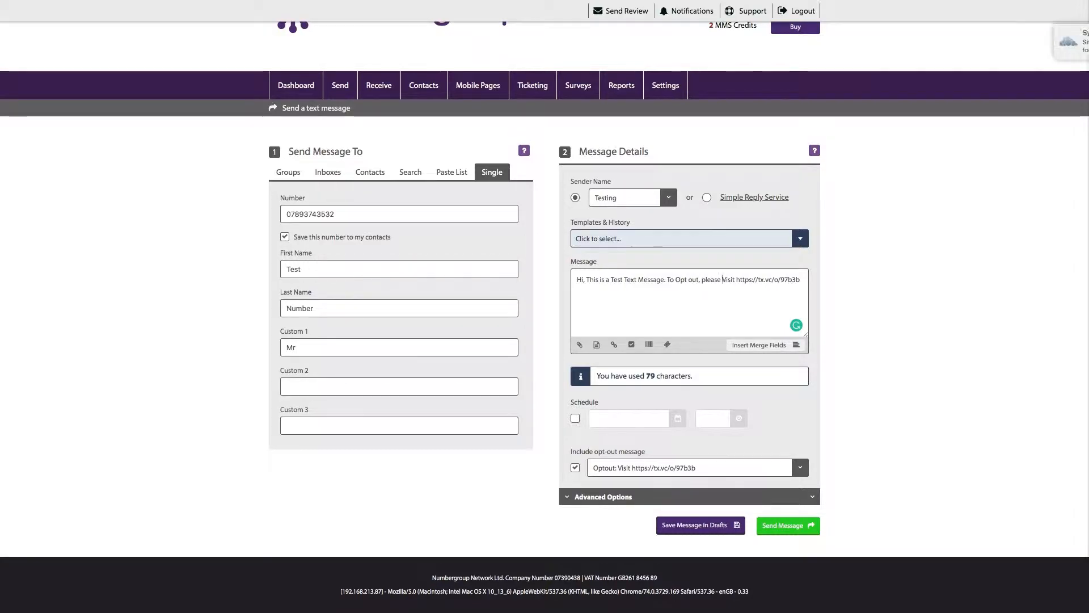
key("Delete")
type("v")
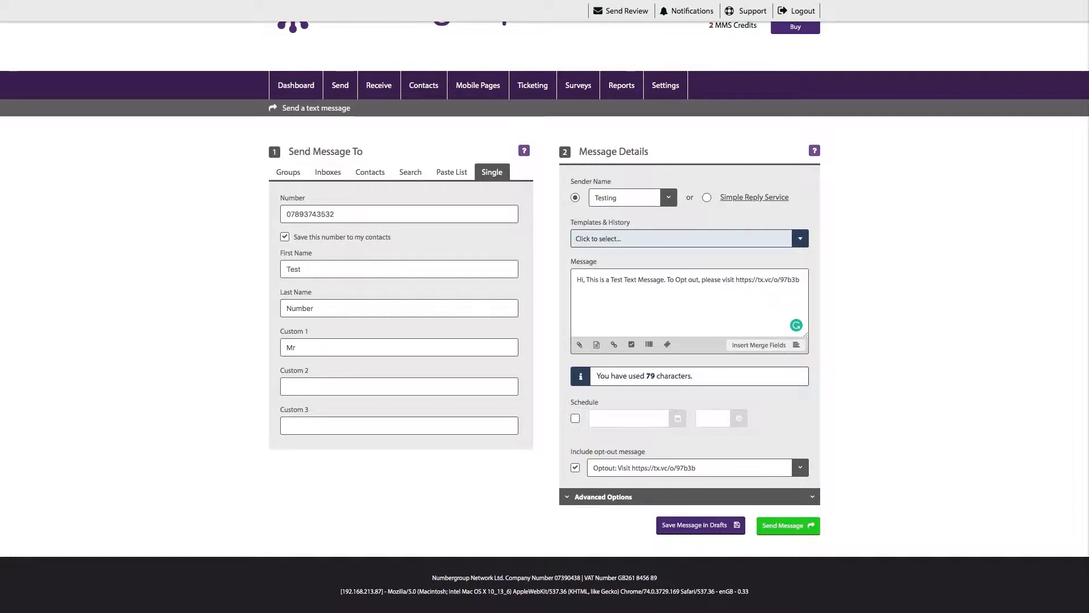
left_click(690, 496)
scroll(690, 496, "down", 2)
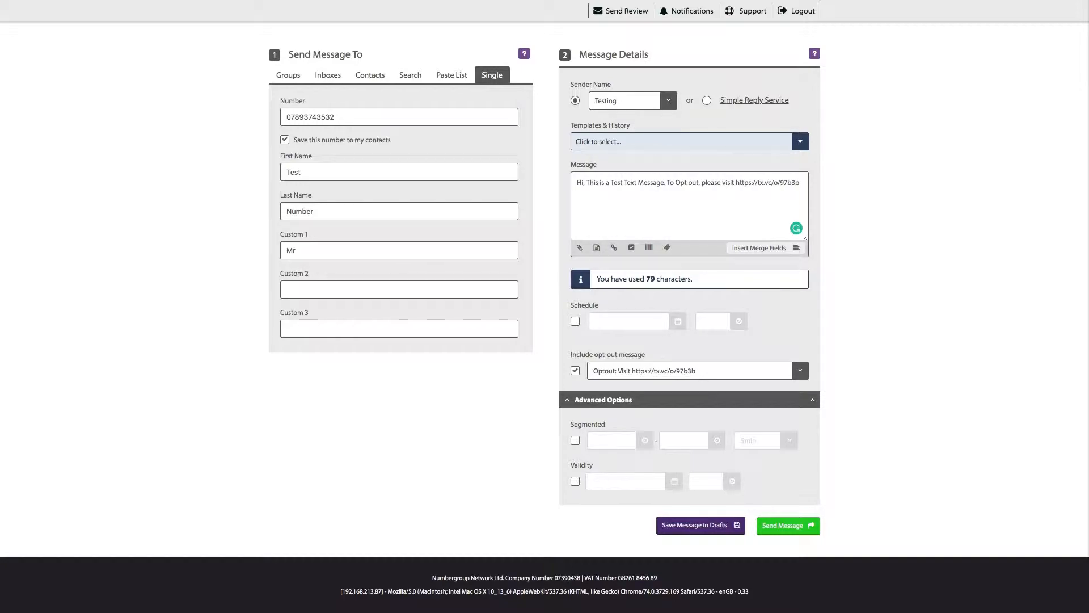
left_click(575, 481)
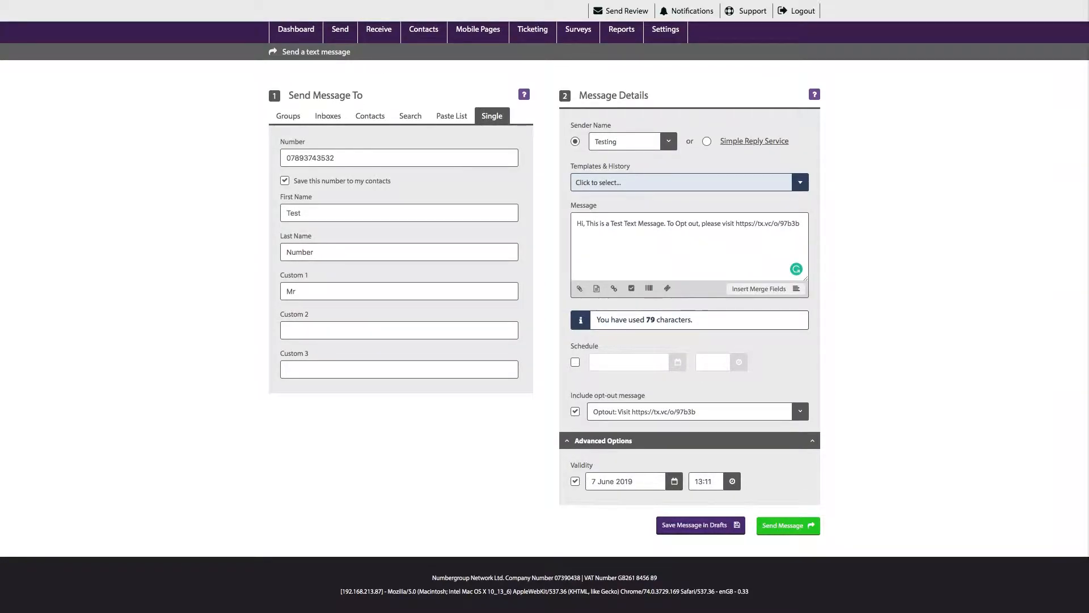
left_click(575, 481)
left_click(575, 440)
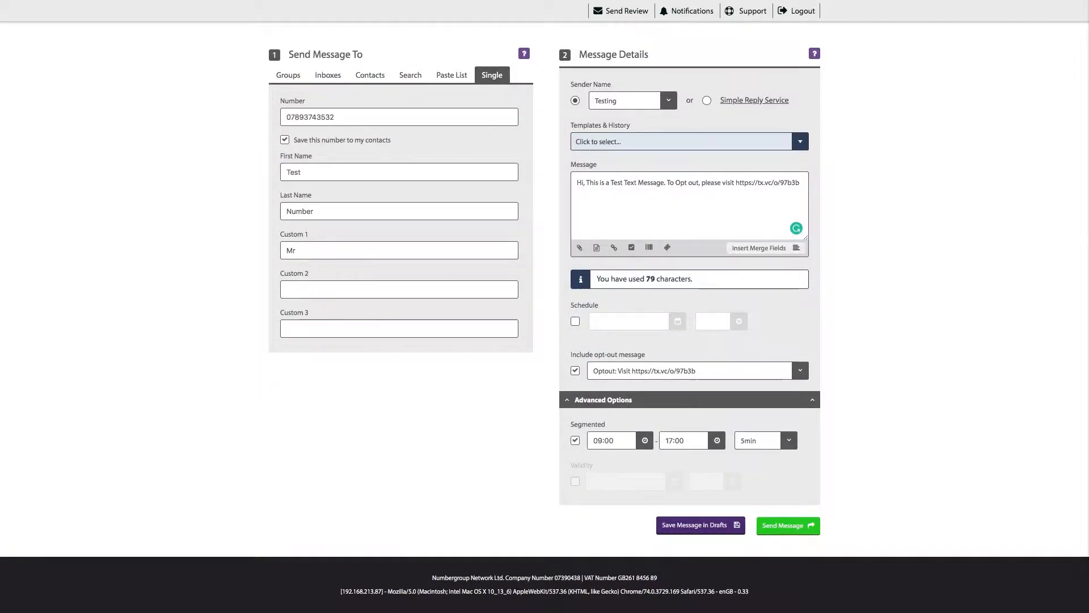
left_click(788, 479)
left_click(788, 479)
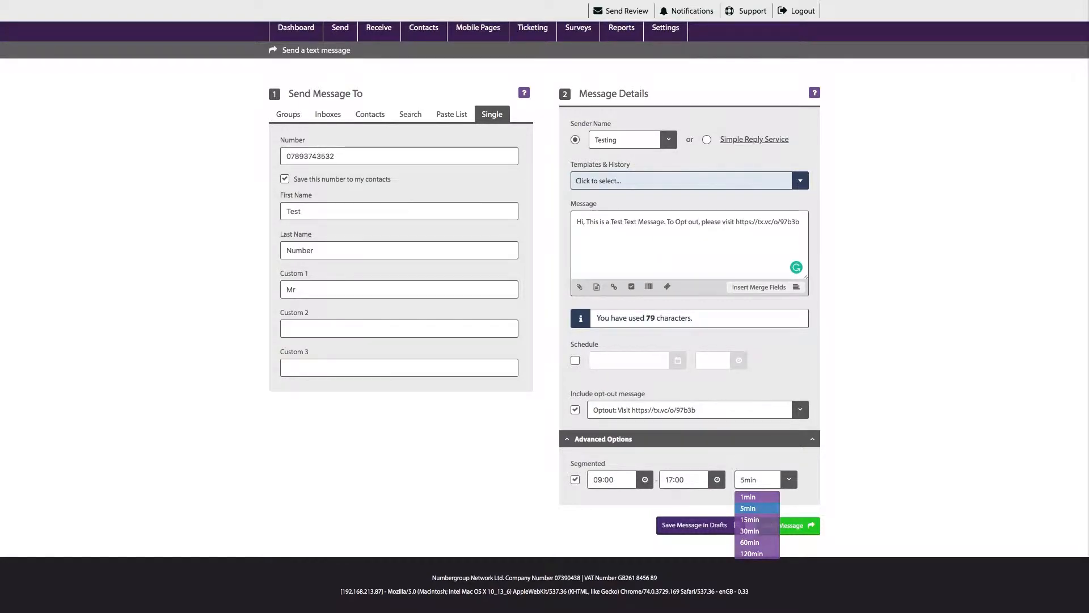
left_click(575, 479)
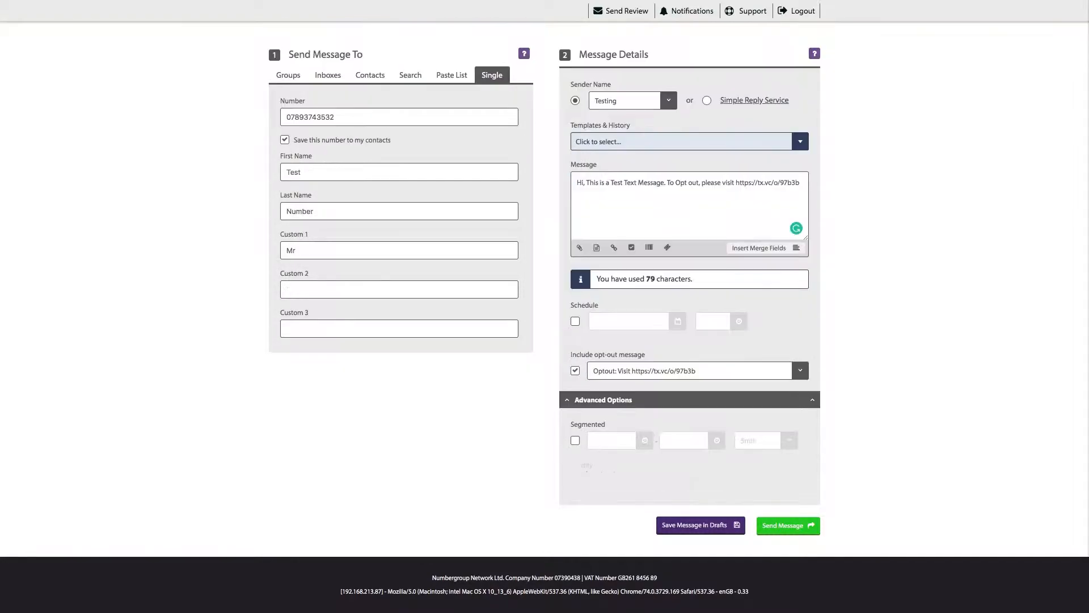
scroll(585, 465, "up", 3)
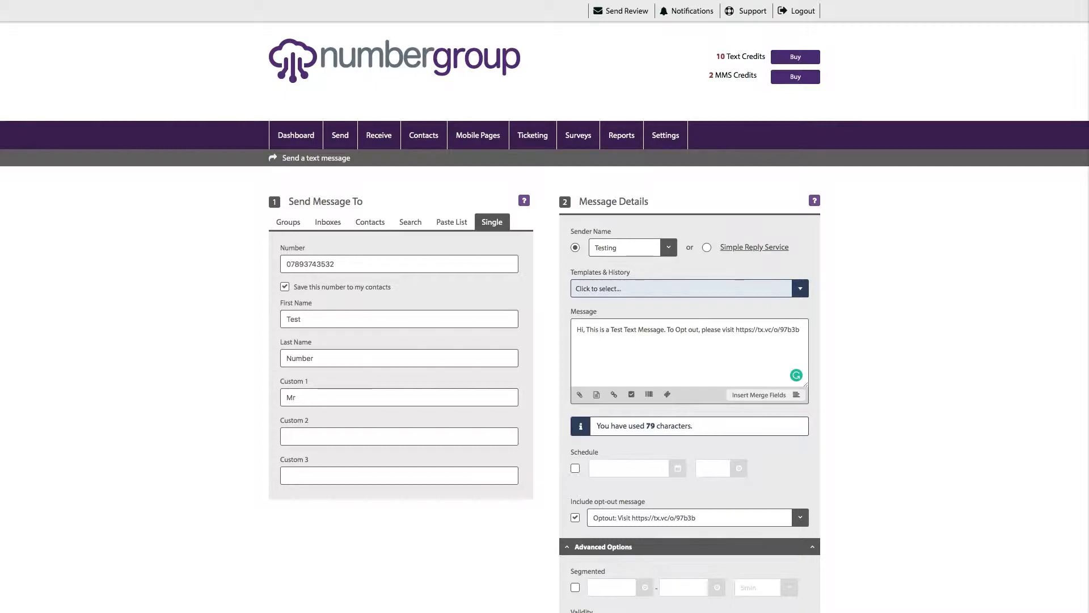
scroll(585, 465, "down", 1)
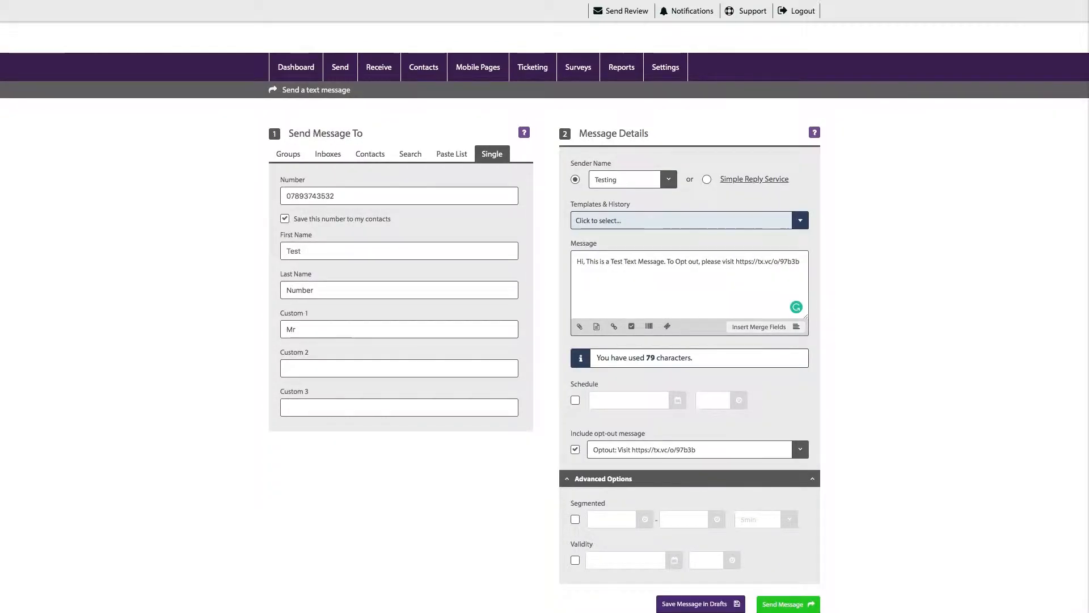
left_click(604, 479)
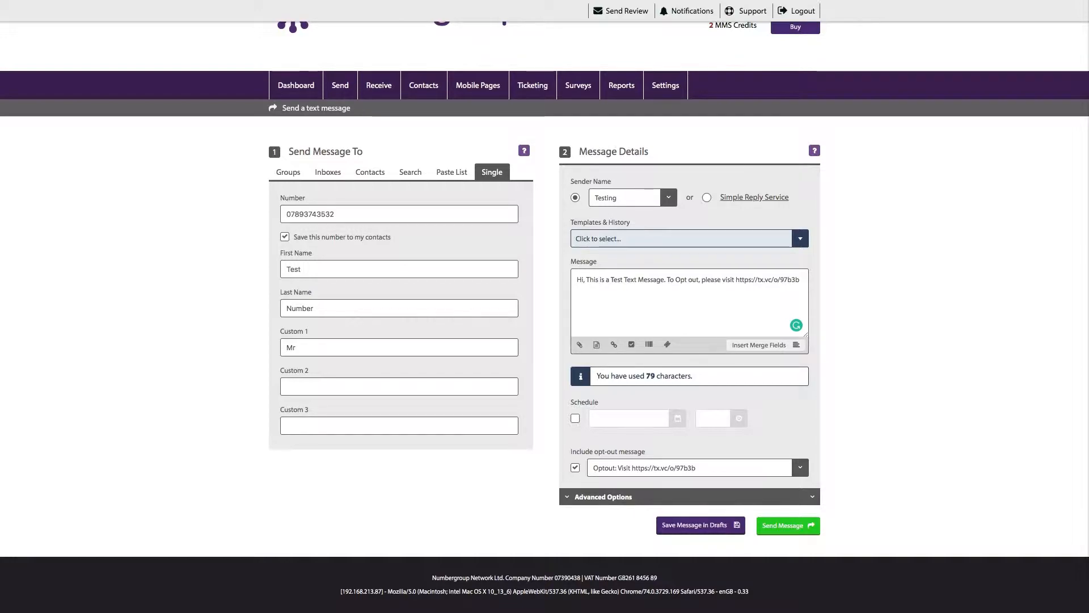
left_click(604, 497)
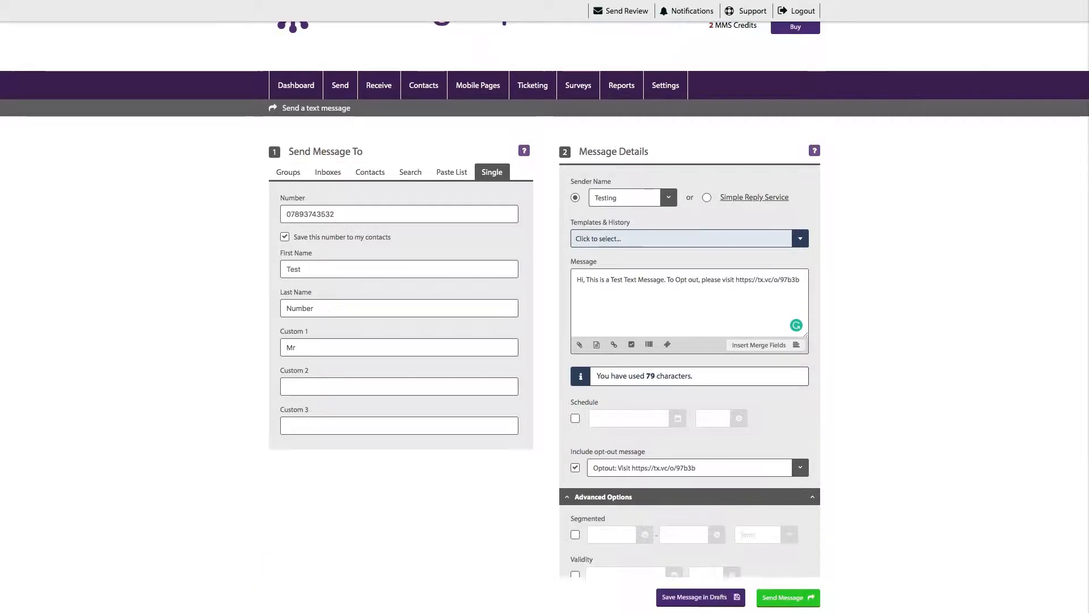
left_click(604, 497)
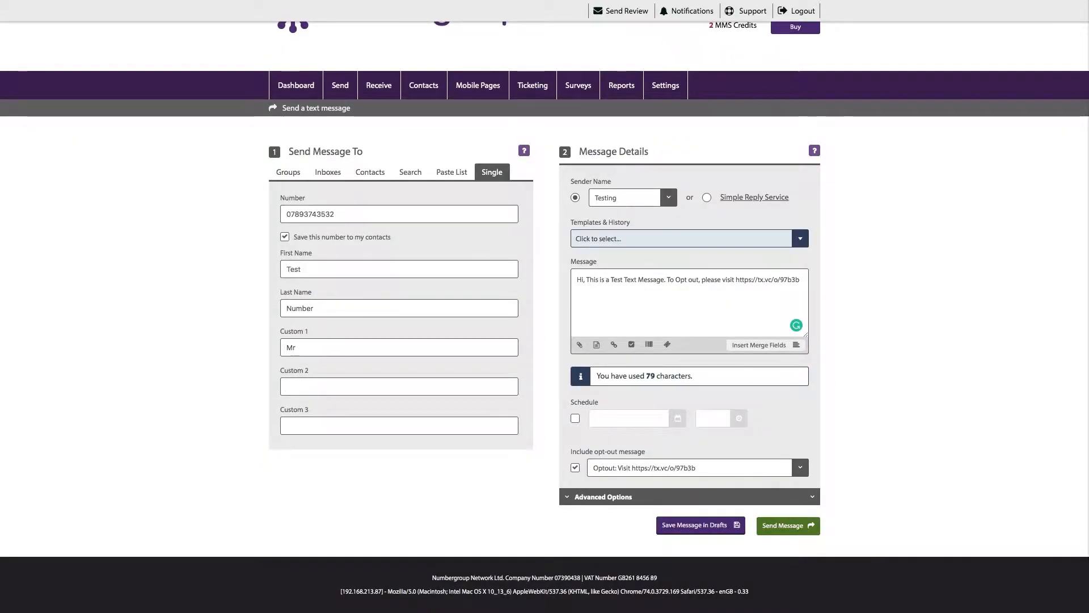
- Add the new sender name Bob from the Sender Name list so it becomes selected
scroll(544, 317, "up", 2)
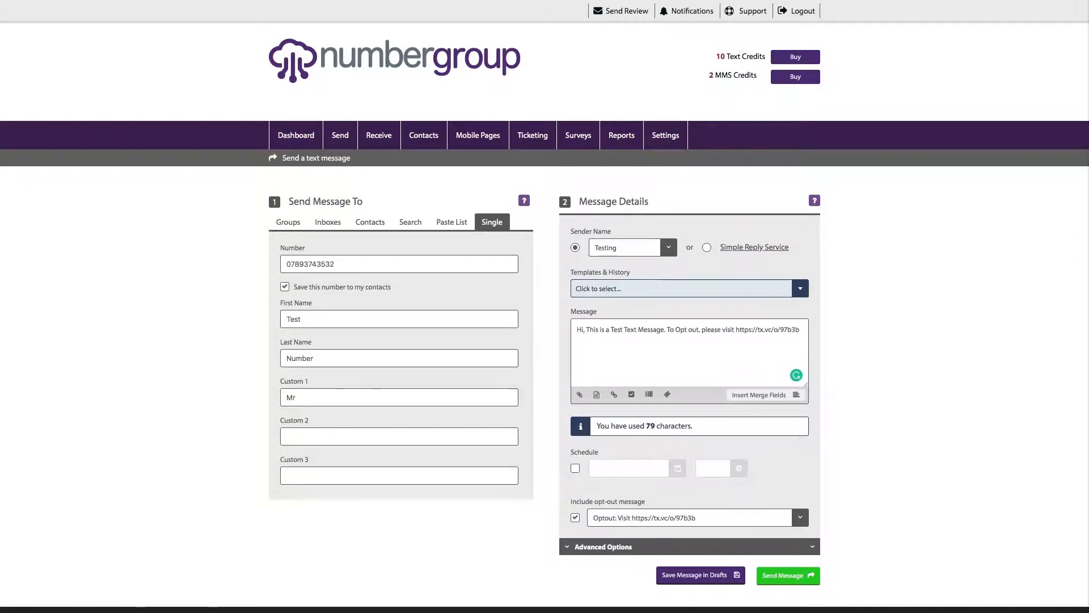
left_click(669, 248)
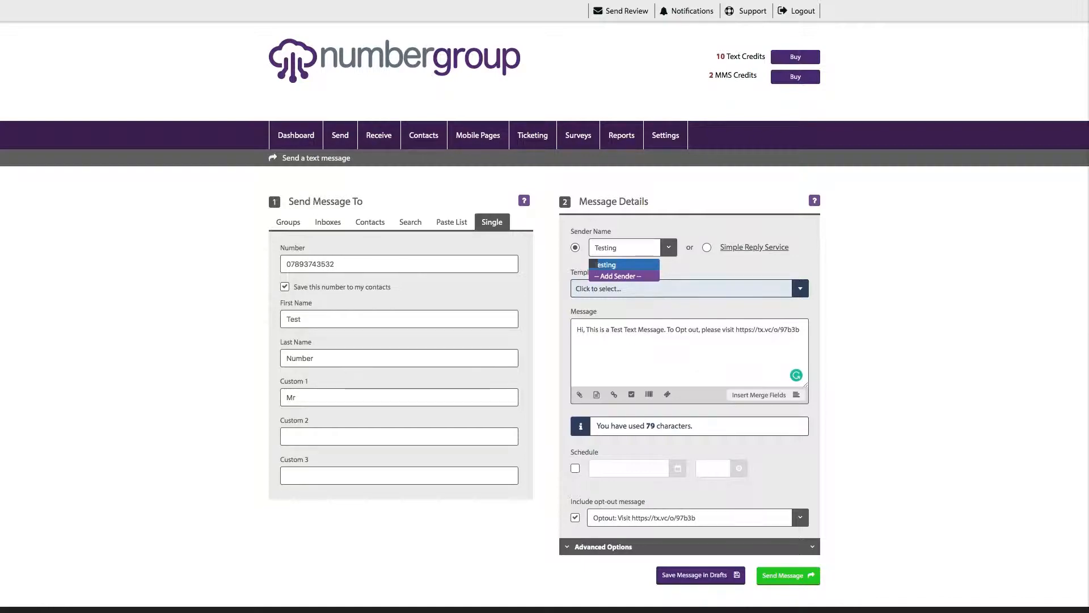
left_click(619, 276)
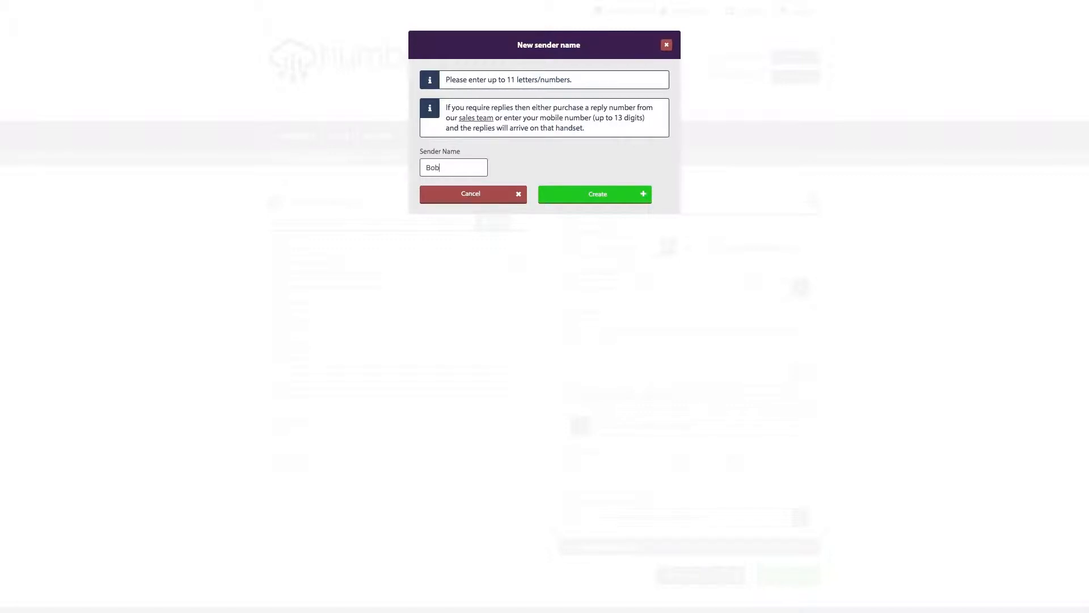
left_click(595, 194)
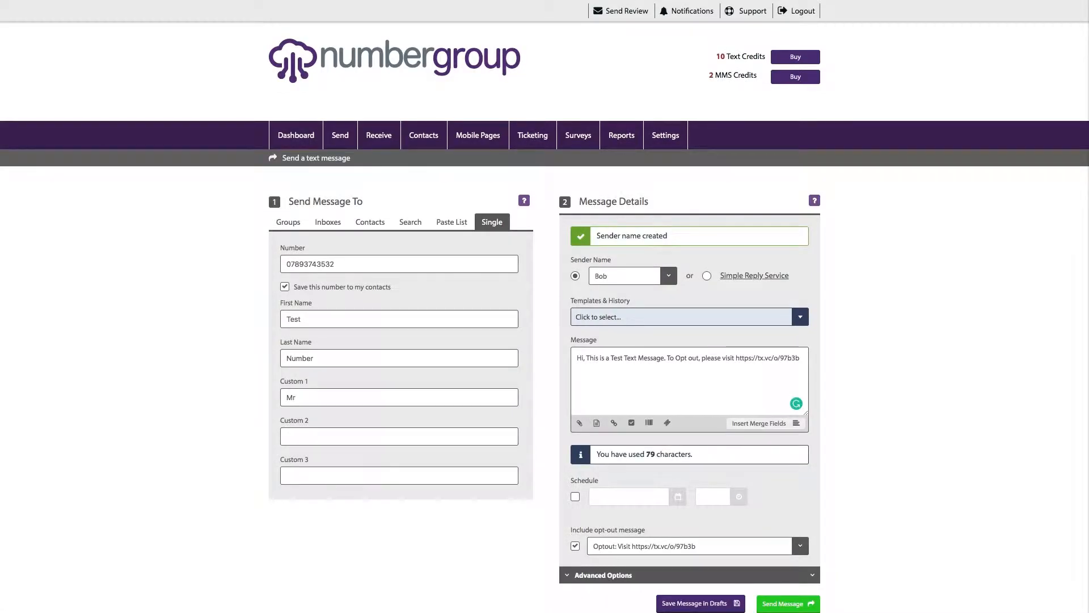
left_click(669, 276)
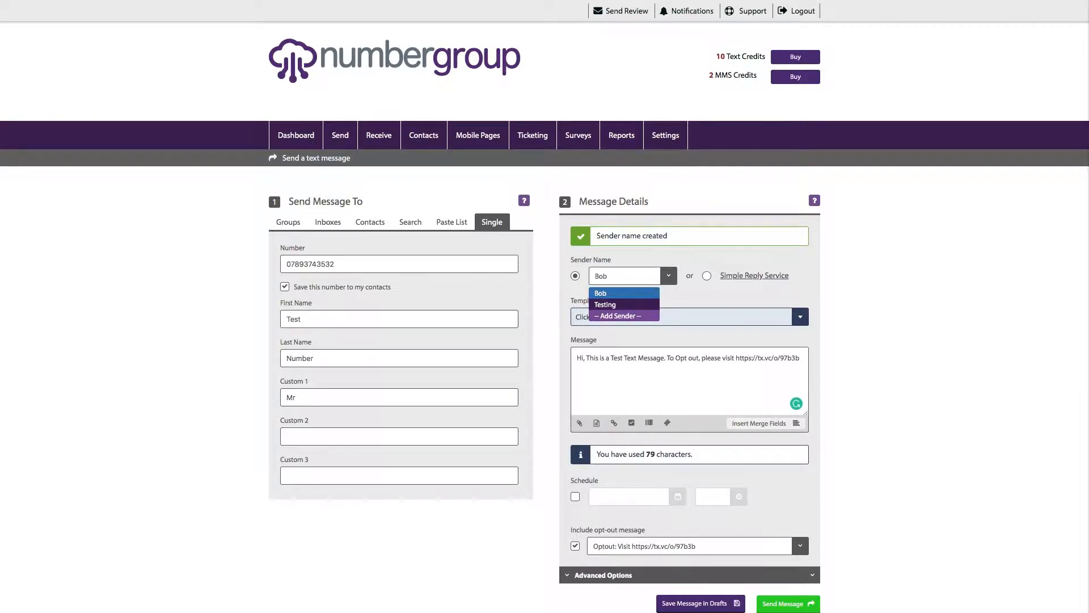
left_click(604, 304)
left_click(635, 276)
left_click(624, 293)
left_click(629, 277)
left_click(624, 305)
left_click(630, 276)
left_click(624, 293)
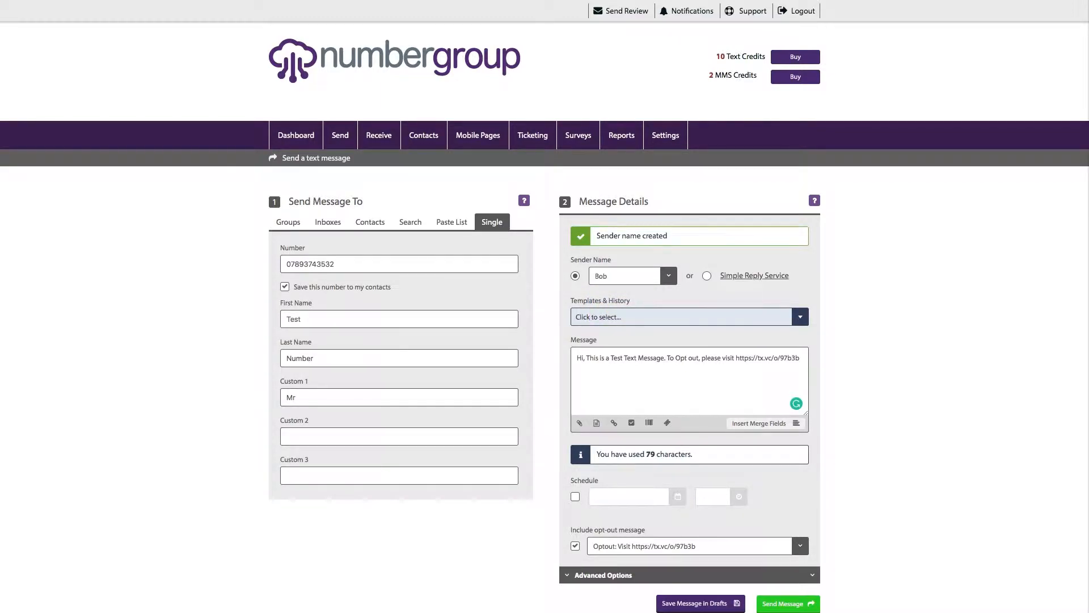
left_click(629, 276)
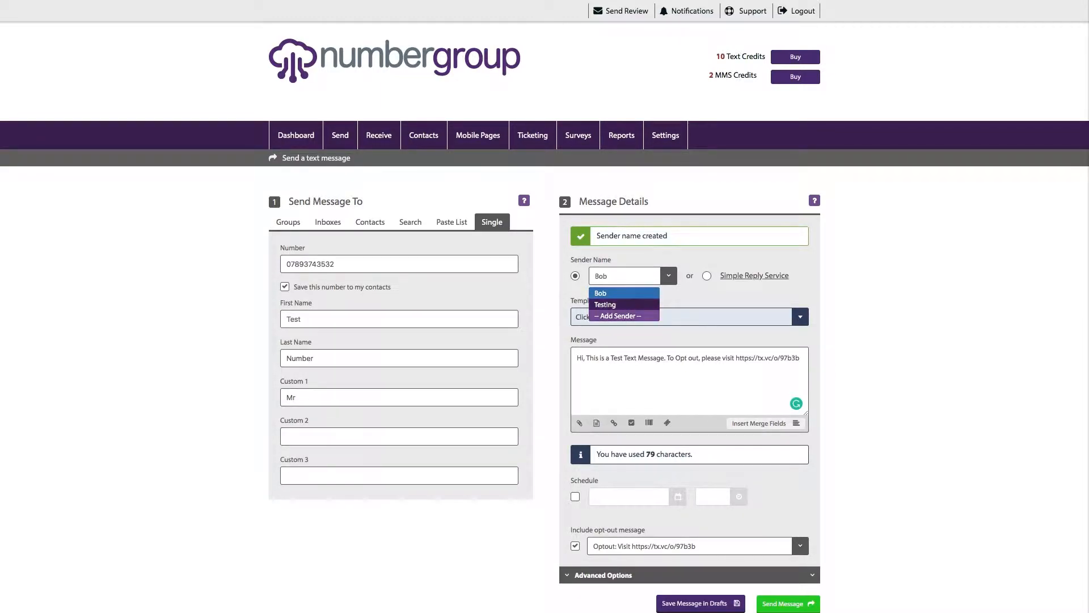
left_click(623, 293)
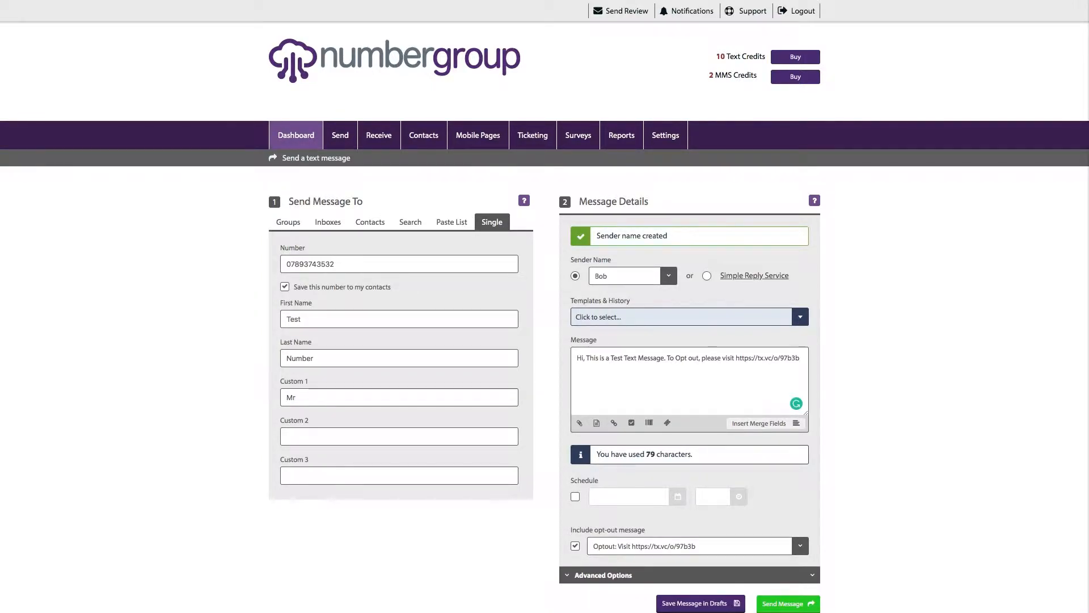
mouse_move(340, 136)
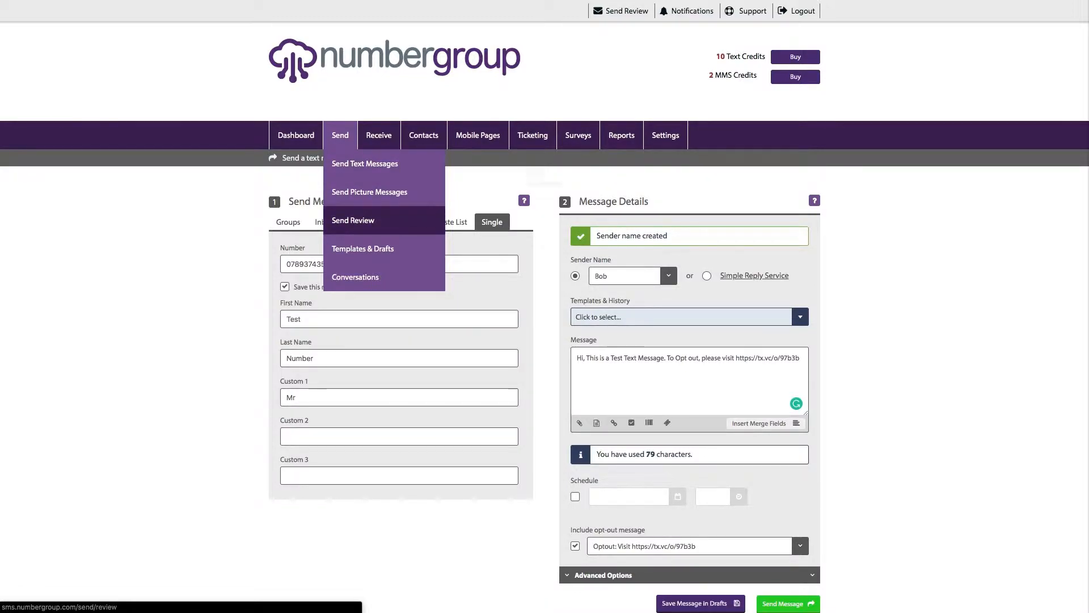
- Open Send Review, leaving the unsent message behind
left_click(352, 220)
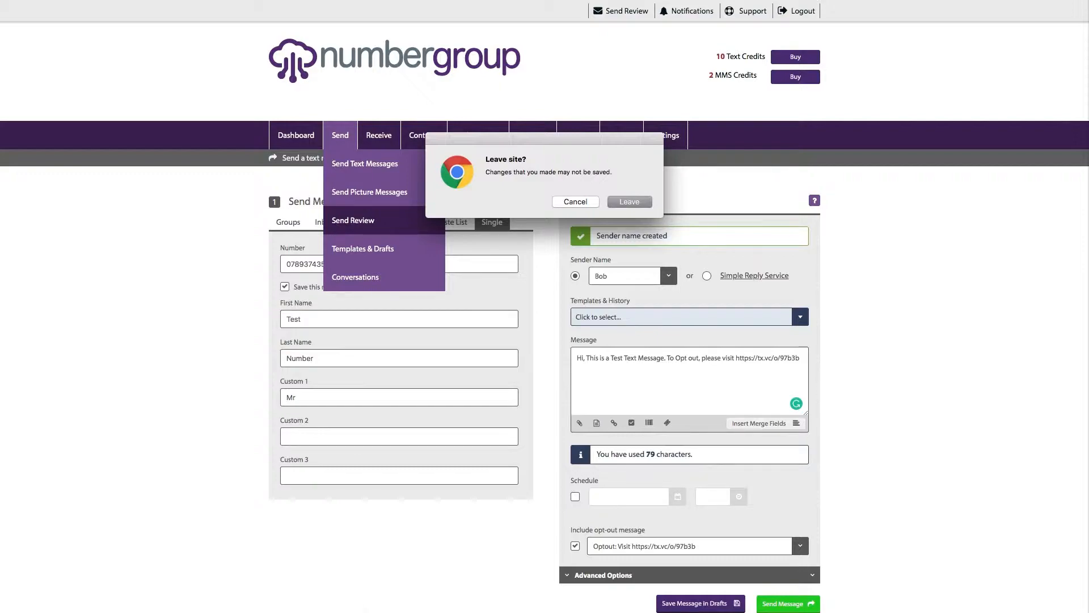
left_click(630, 202)
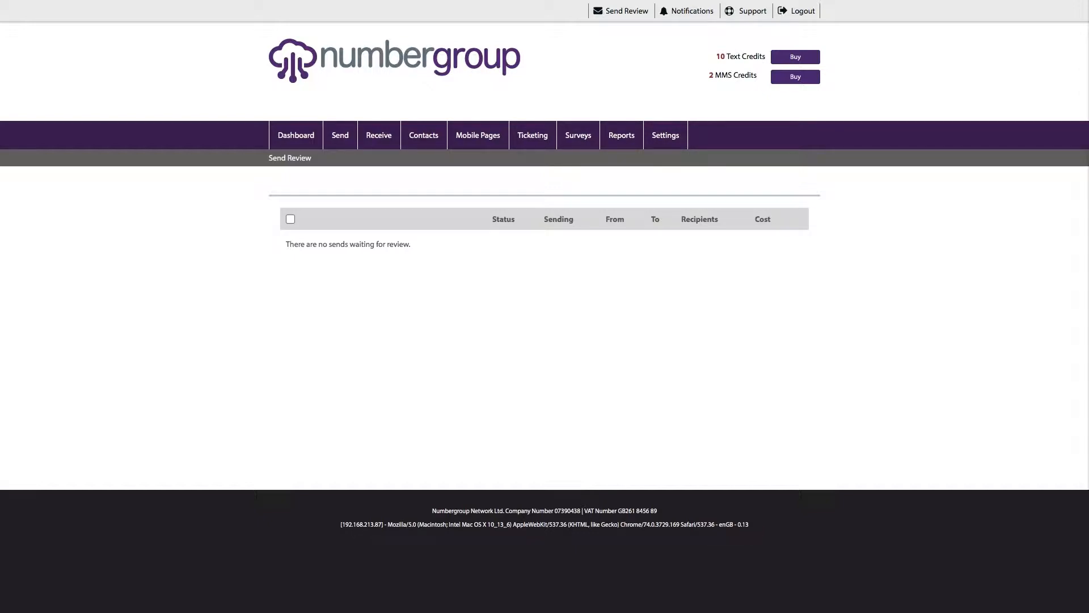
- Browse Send > Templates & Drafts and Conversations, then open Receive > View Inboxes
mouse_move(340, 135)
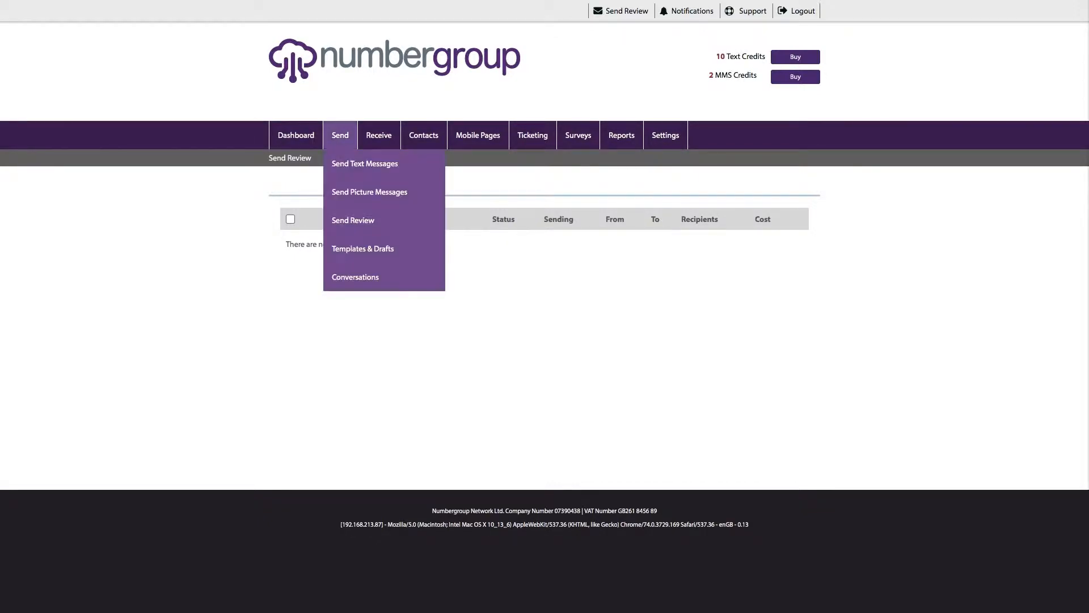
left_click(363, 249)
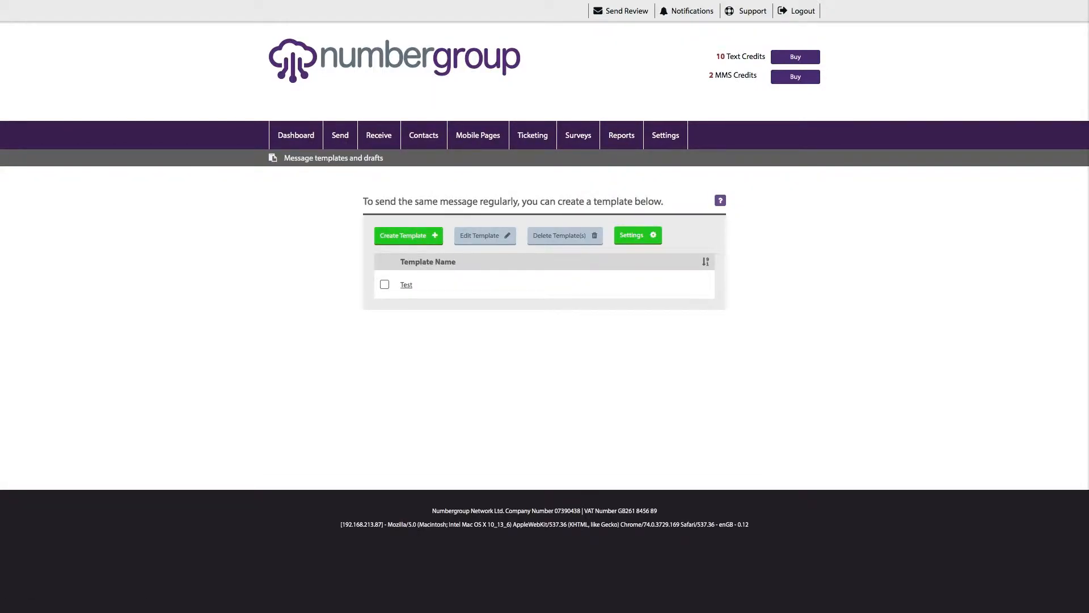
mouse_move(341, 135)
left_click(363, 277)
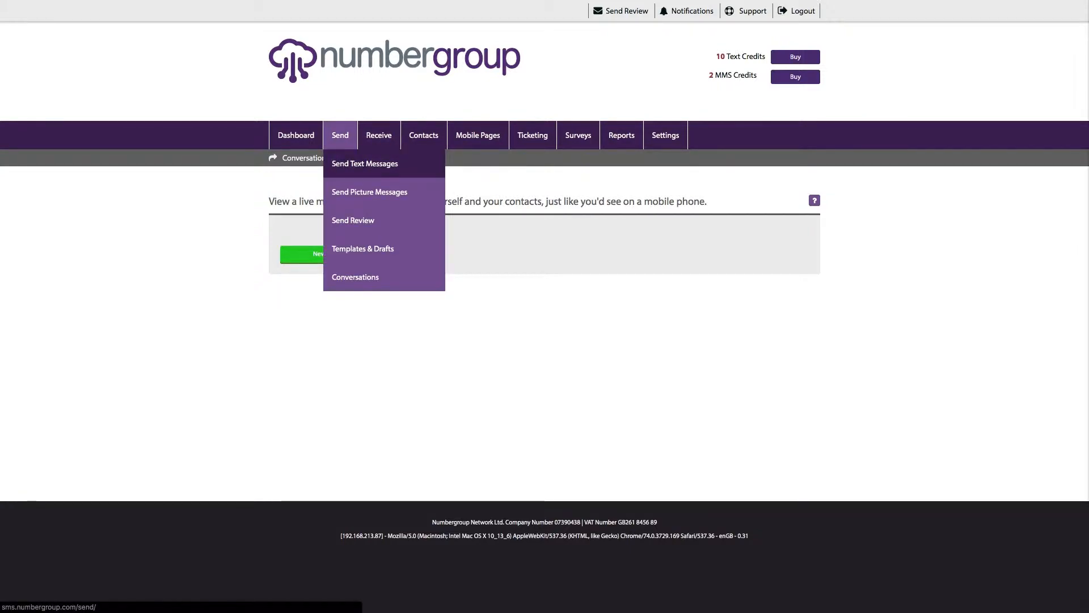
mouse_move(379, 135)
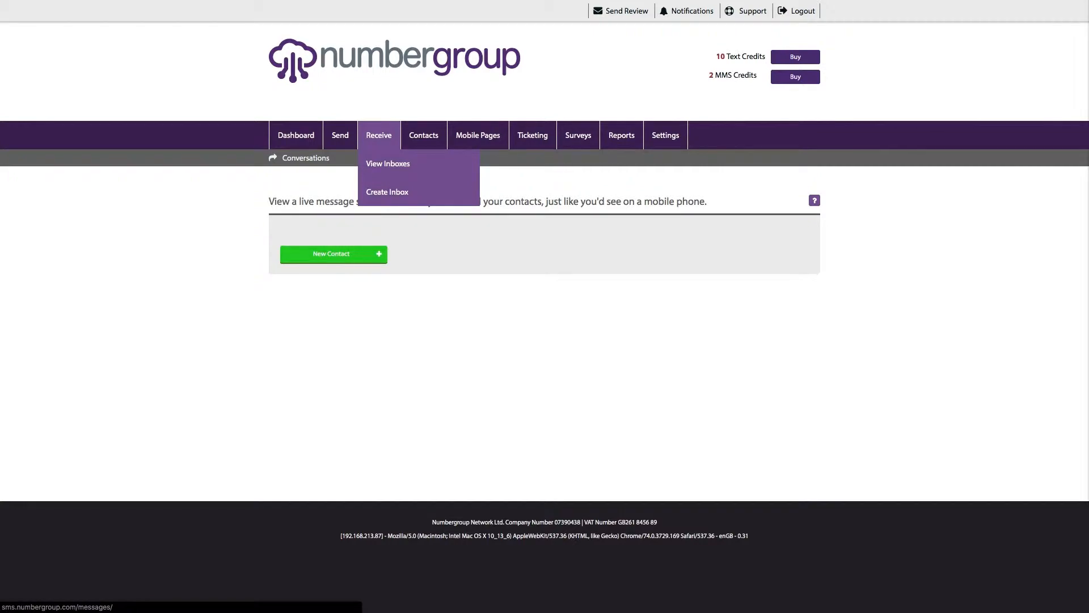
left_click(388, 191)
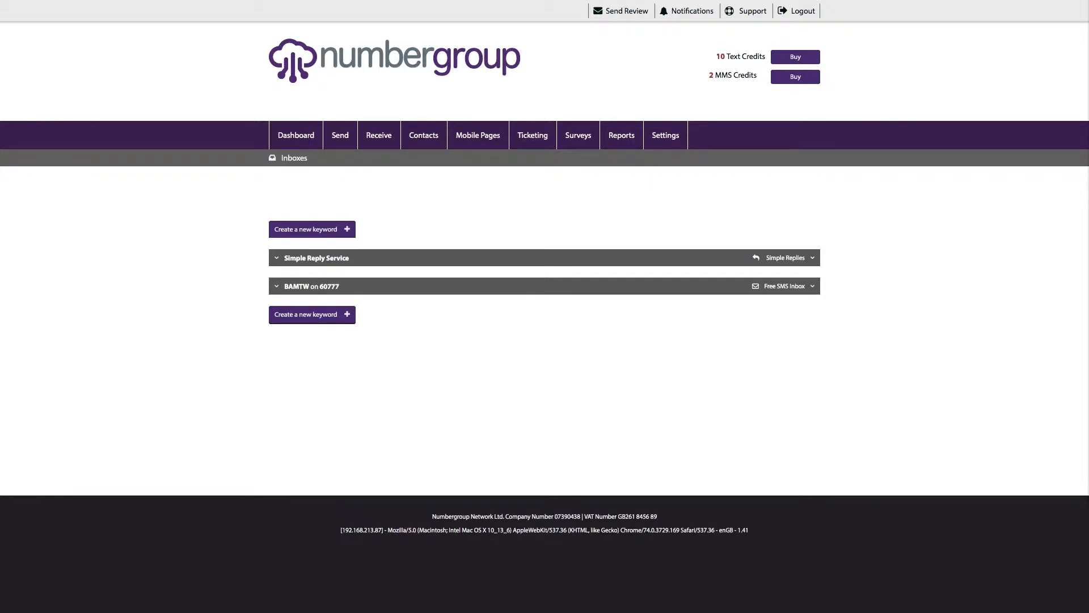
- Expand the Simple Reply Service and BAMTW on 60777 inbox panels, then open the Contact Manager
left_click(317, 257)
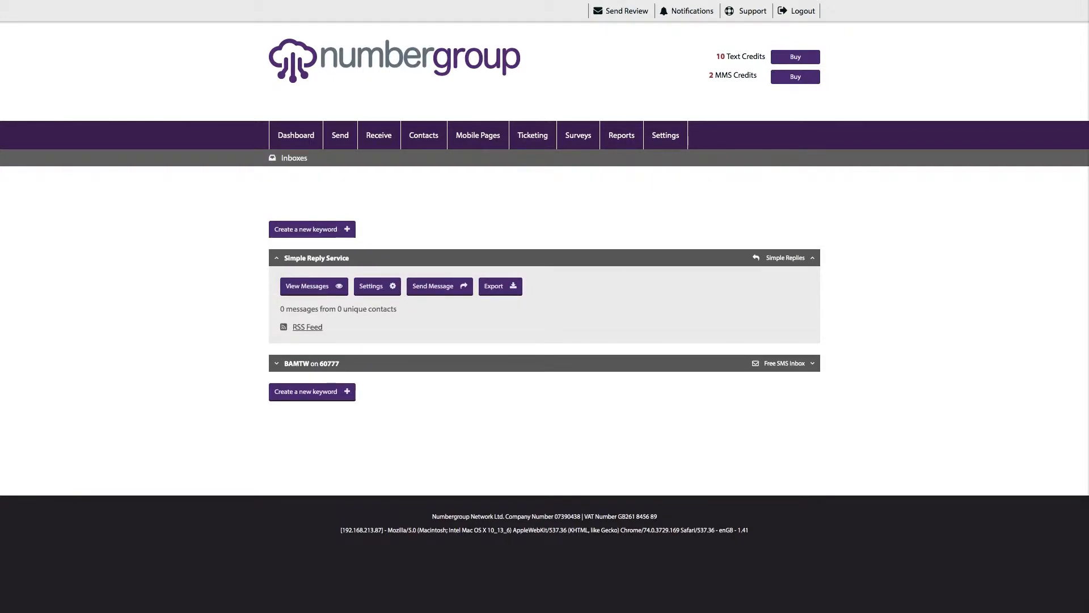
left_click(317, 258)
left_click(312, 286)
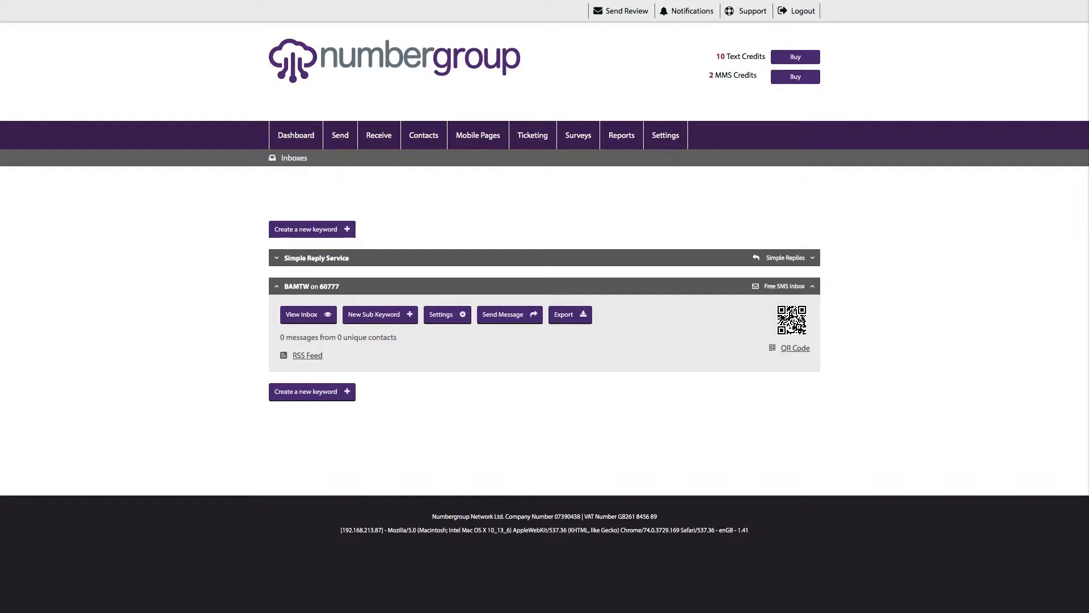
left_click(316, 259)
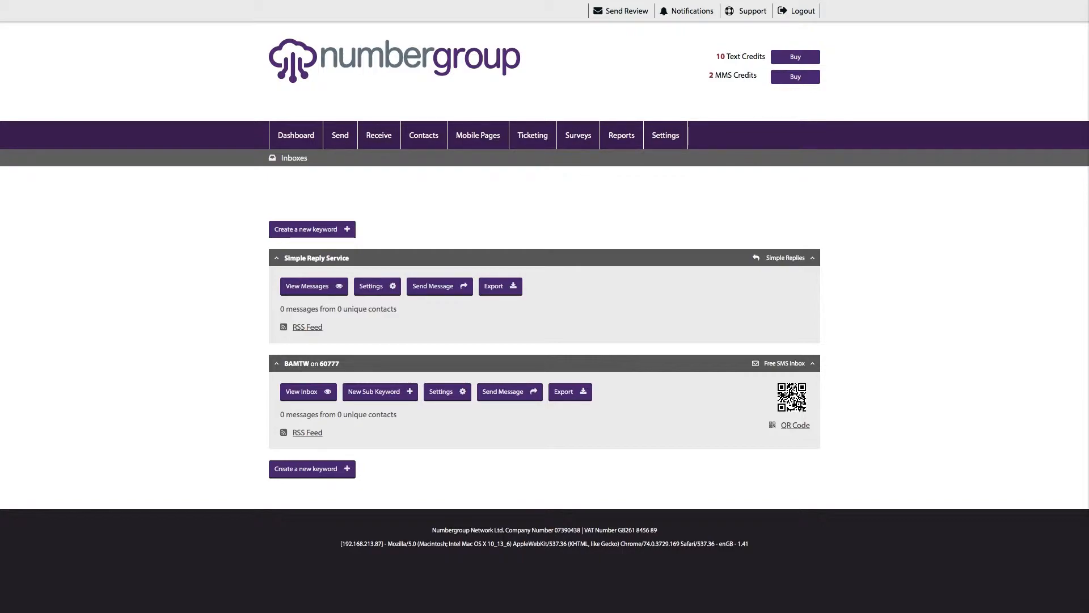
left_click(423, 135)
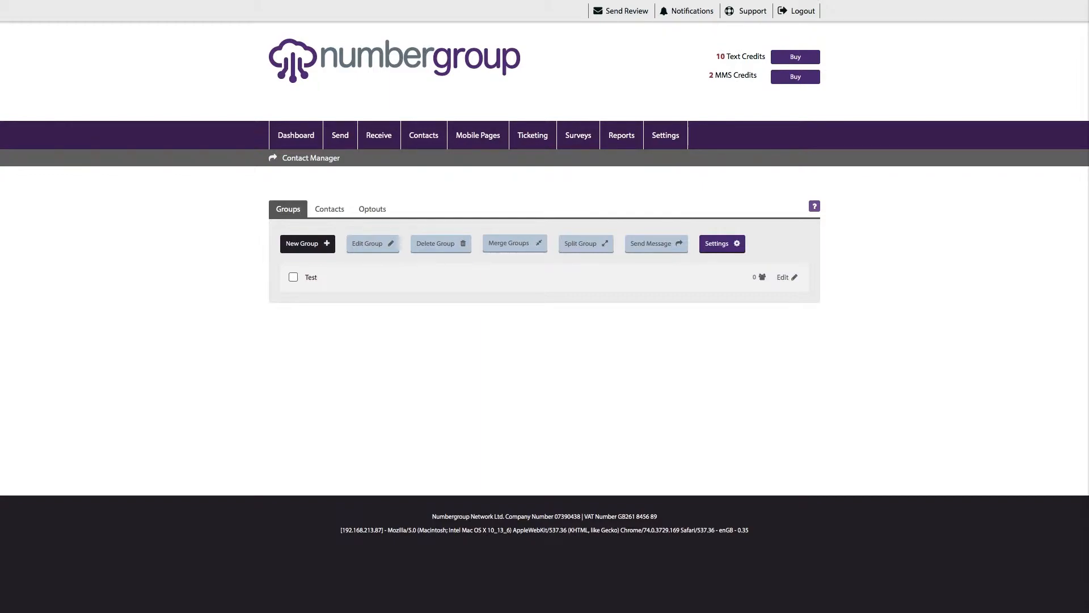
- Review the Paste List and Upload import options, keeping Comma as CSV separator, then return to Add Single
left_click(330, 208)
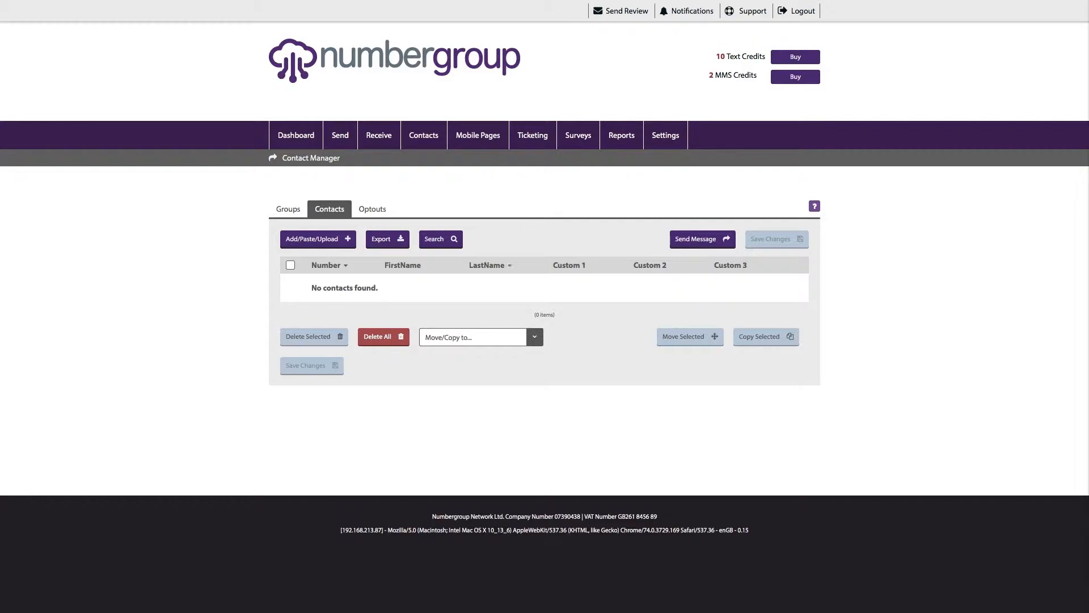
left_click(319, 239)
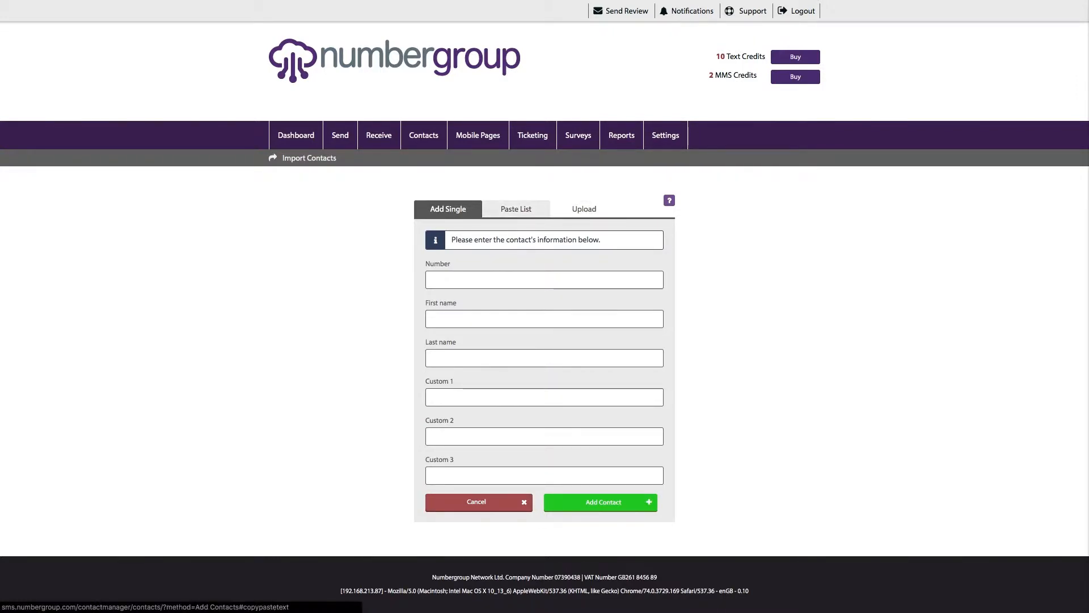
left_click(515, 209)
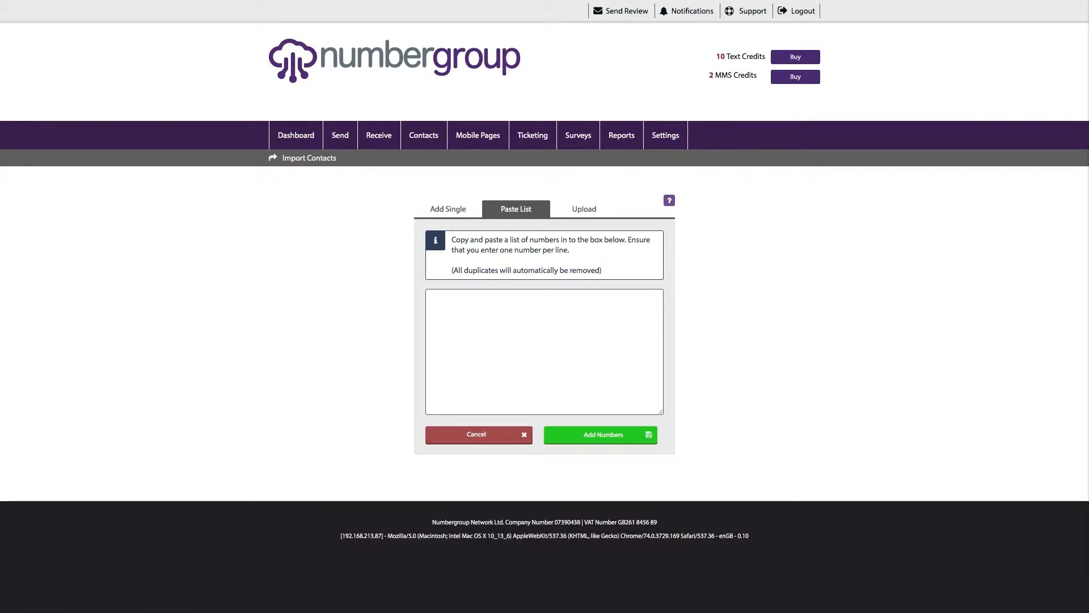
left_click(583, 208)
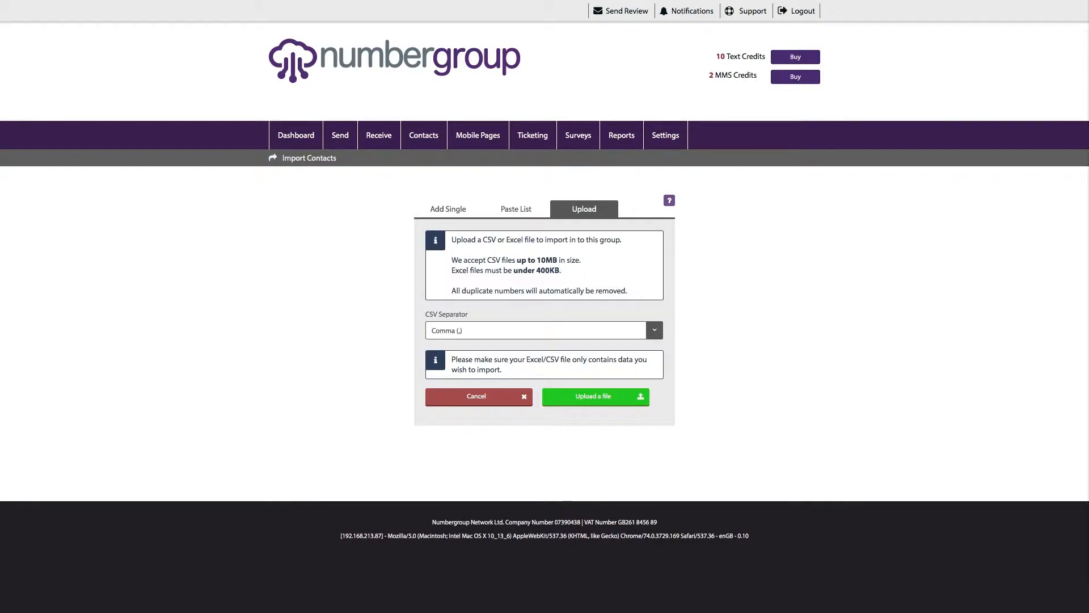
left_click(655, 330)
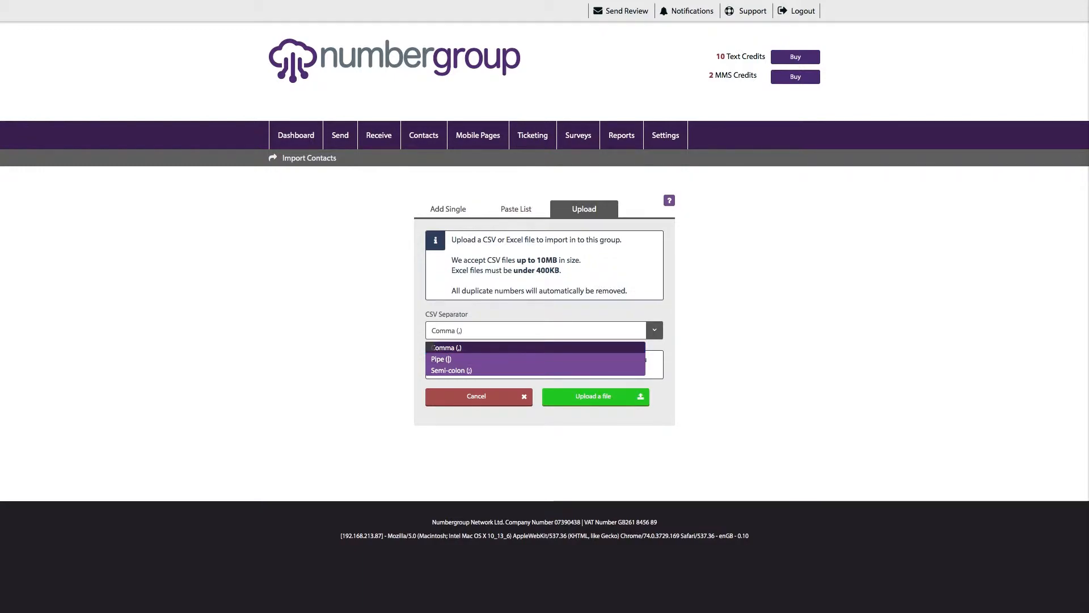
left_click(654, 330)
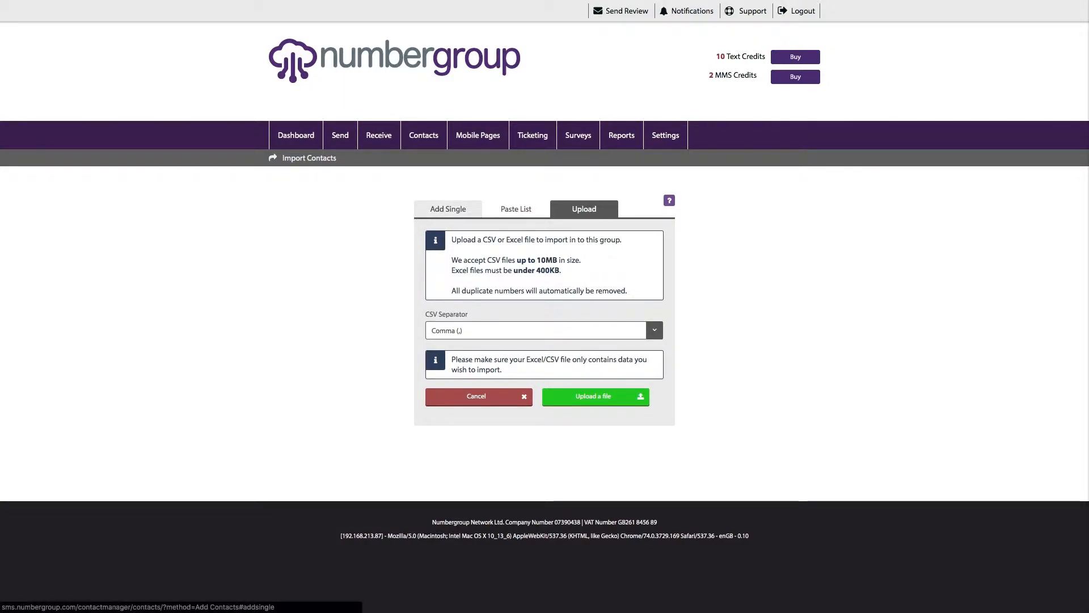
left_click(448, 209)
- Add a contact with the phone number, first name Test, last name Number and Custom 1 'Mr'
left_click(454, 280)
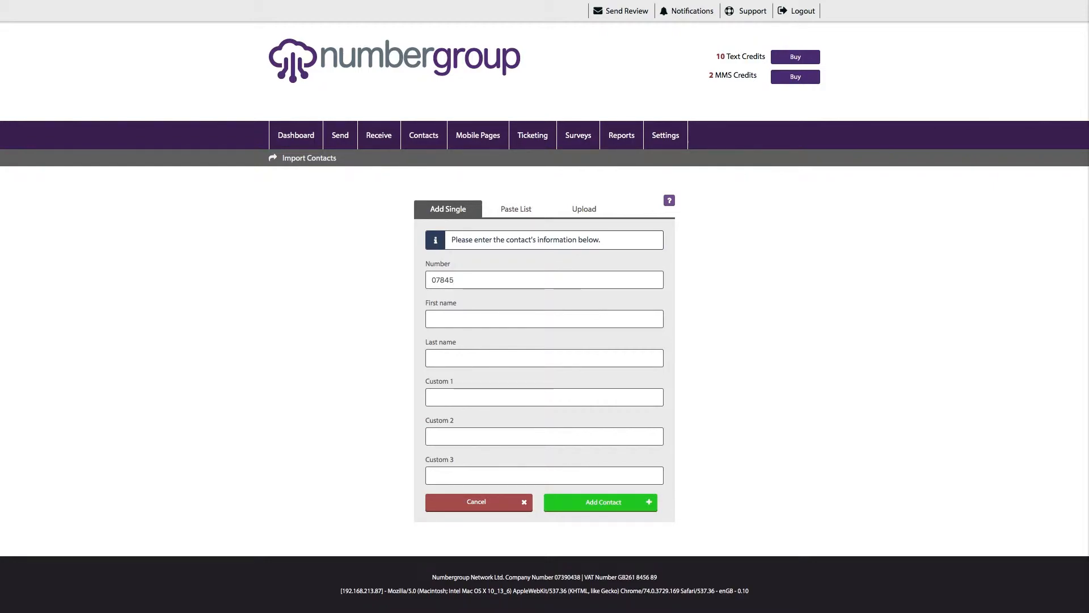
key("Tab")
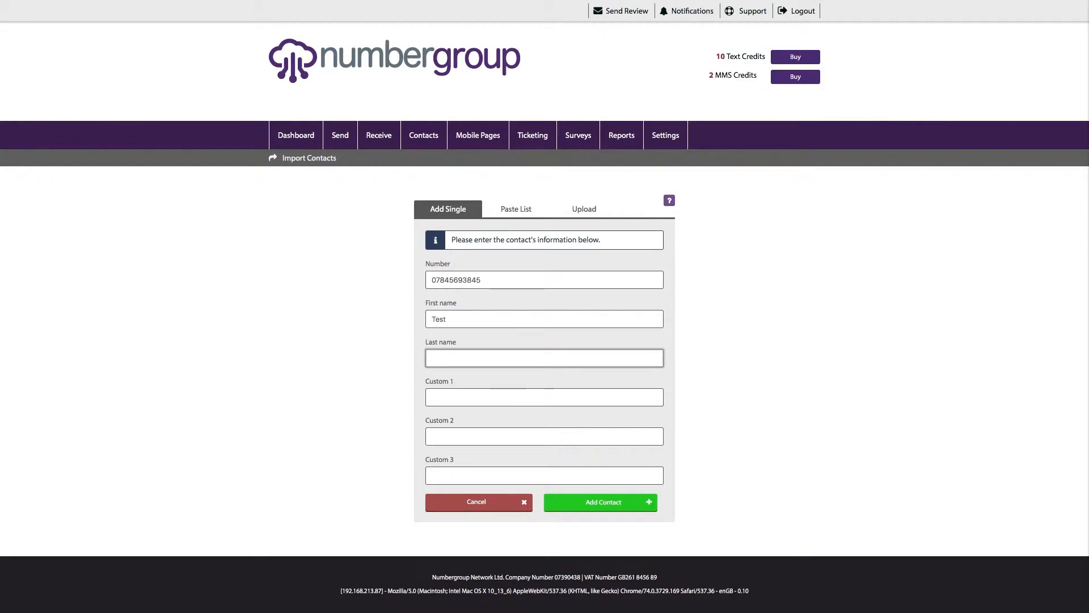
key("Tab")
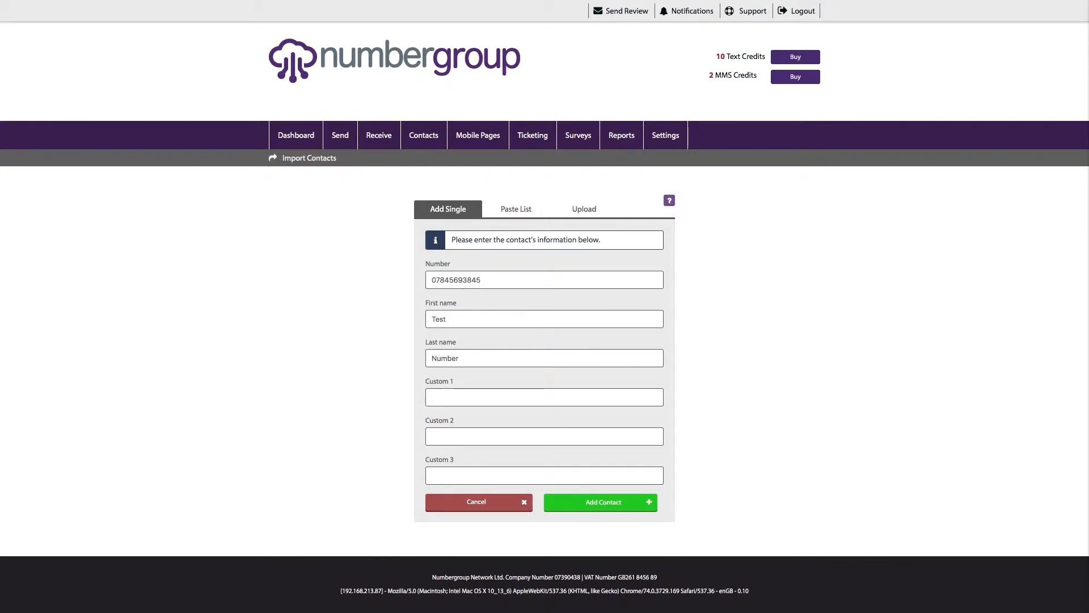
key("Return")
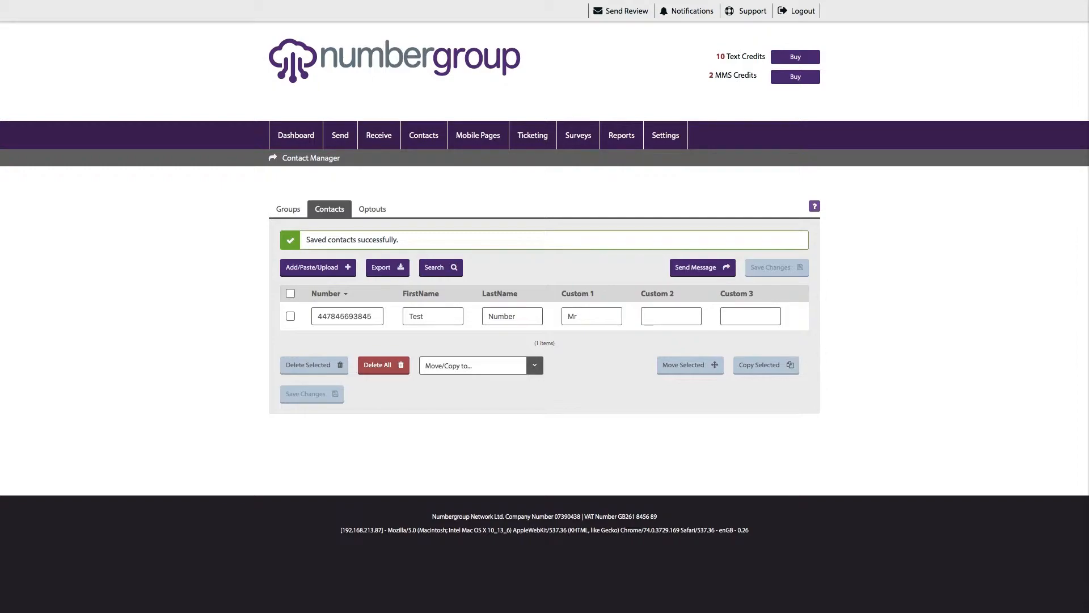
- Select all contacts, copy Test Number into the Test group, and view the Groups list
left_click(671, 316)
left_click(751, 316)
left_click(671, 315)
left_click(751, 316)
left_click(291, 294)
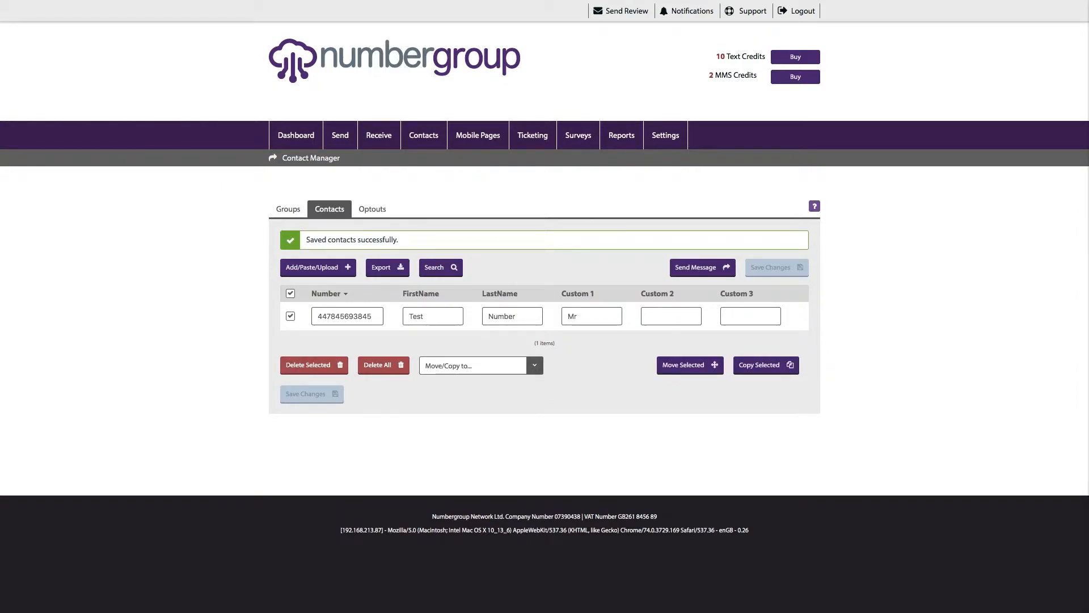
left_click(291, 293)
left_click(290, 293)
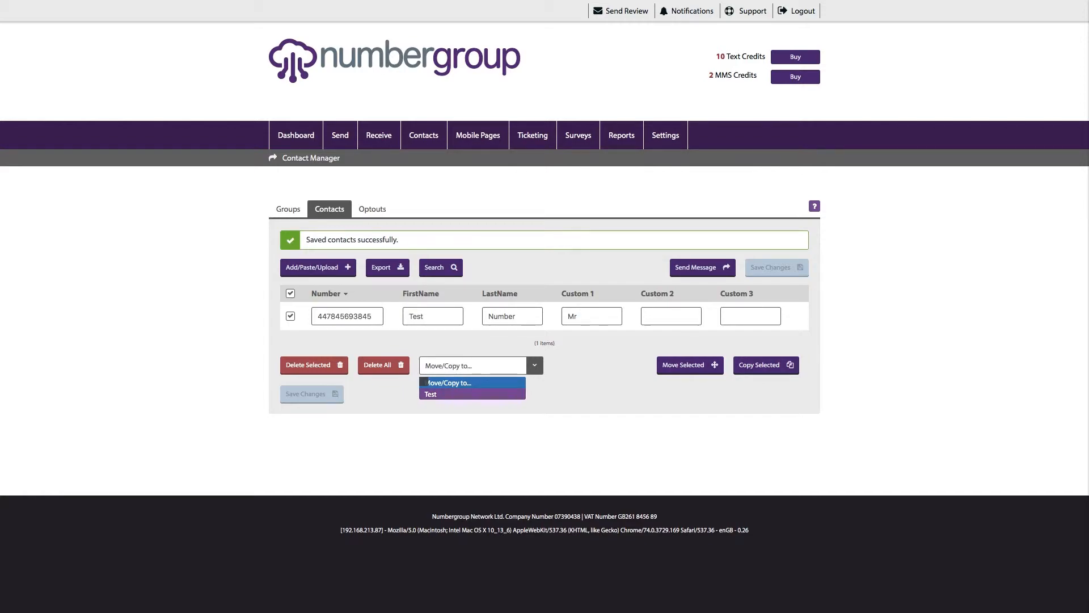
left_click(454, 393)
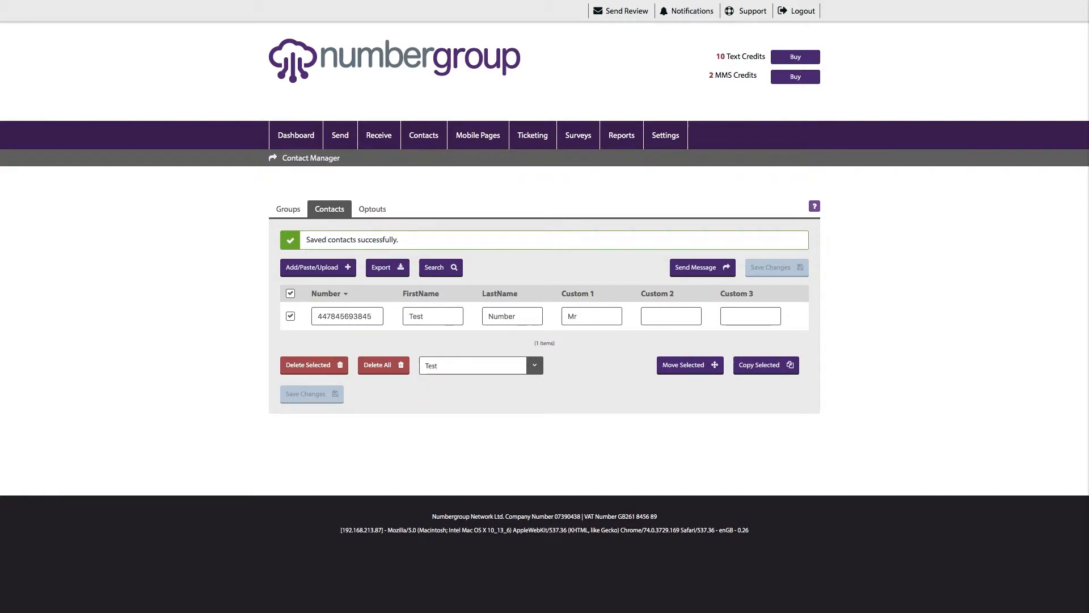
left_click(764, 364)
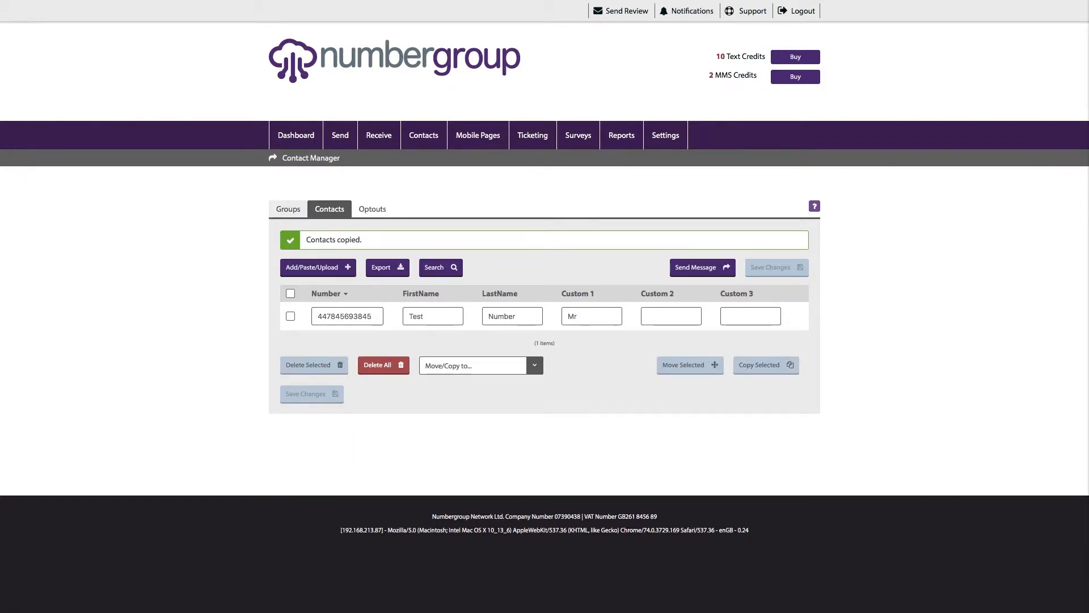
left_click(289, 209)
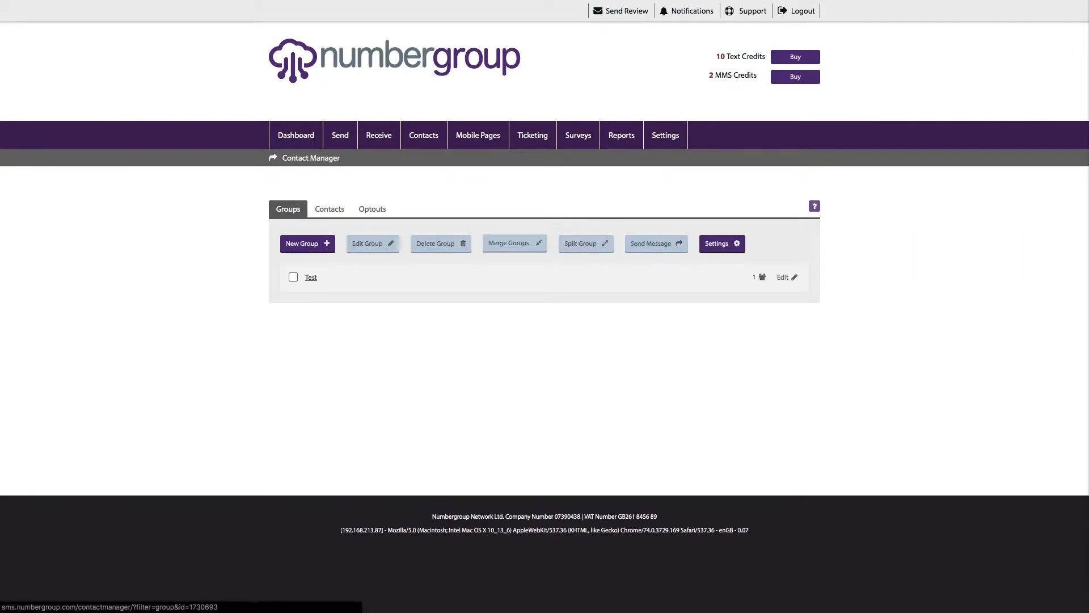
- Check the Test group's members, then create a new contact group named Test 2
left_click(311, 276)
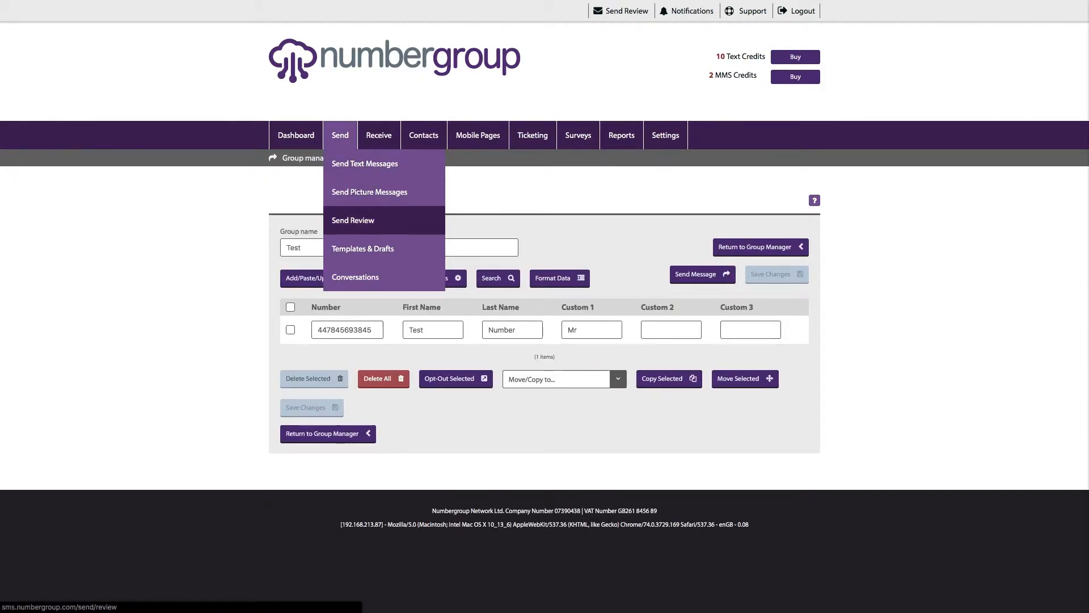
mouse_move(424, 136)
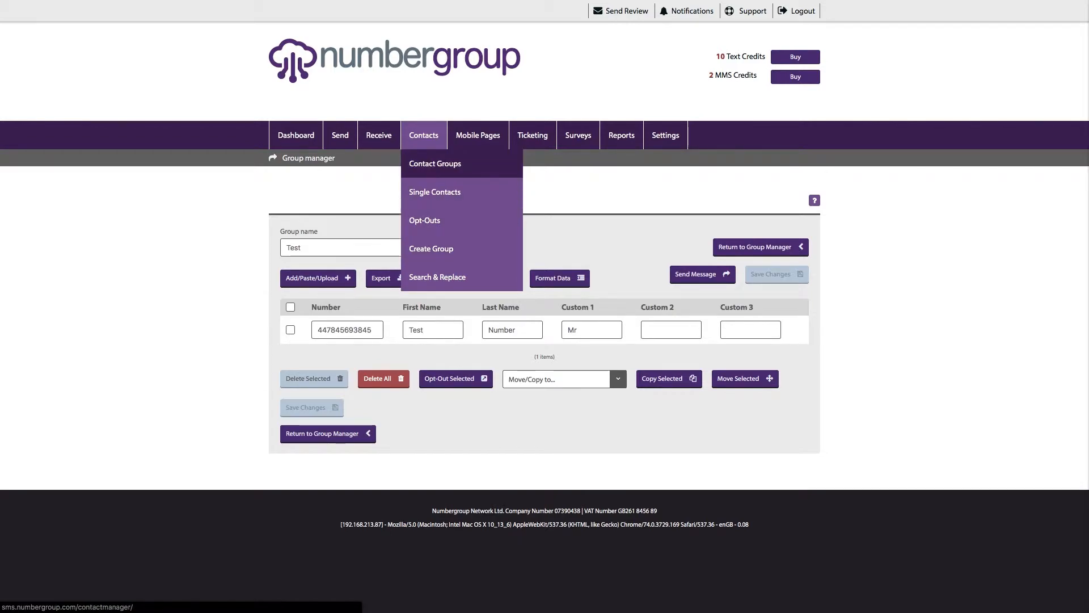
left_click(431, 248)
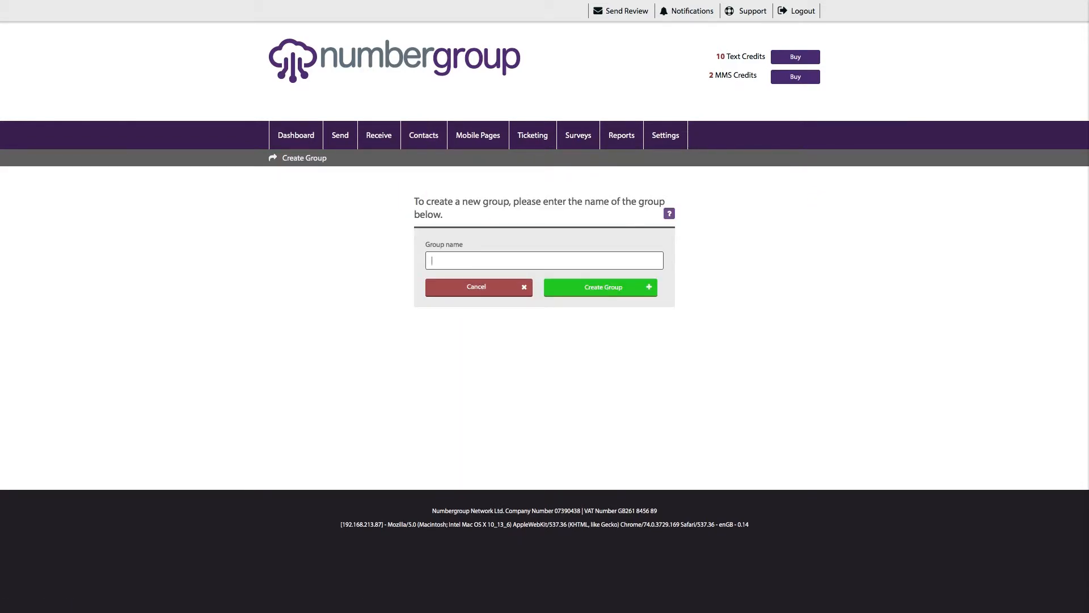
type("Test 23")
left_click(600, 287)
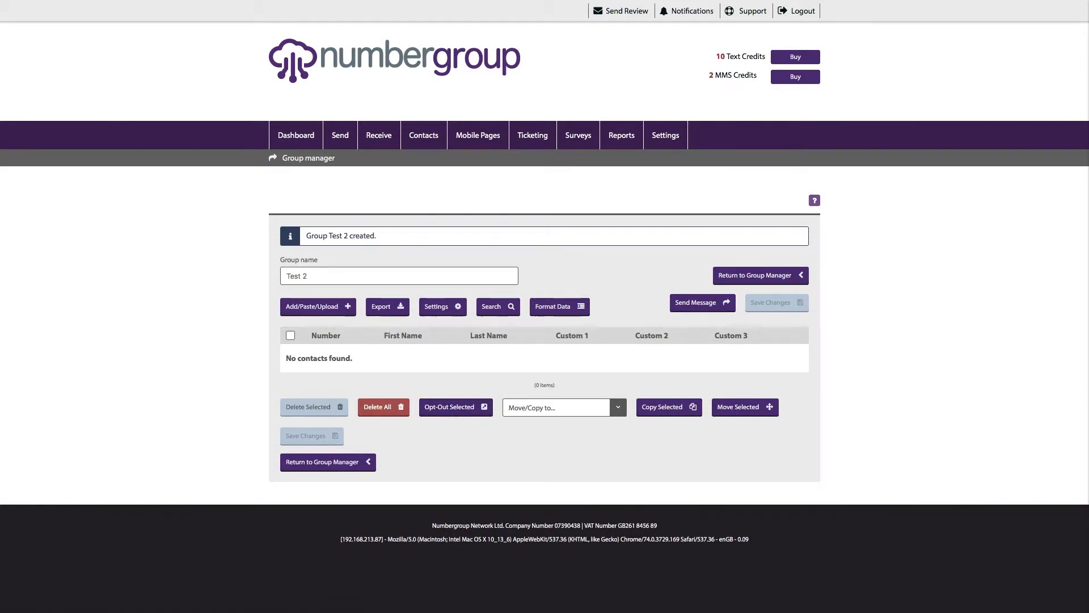
- Pick Contacts as the move/copy target, then show the Single Contacts list
left_click(544, 407)
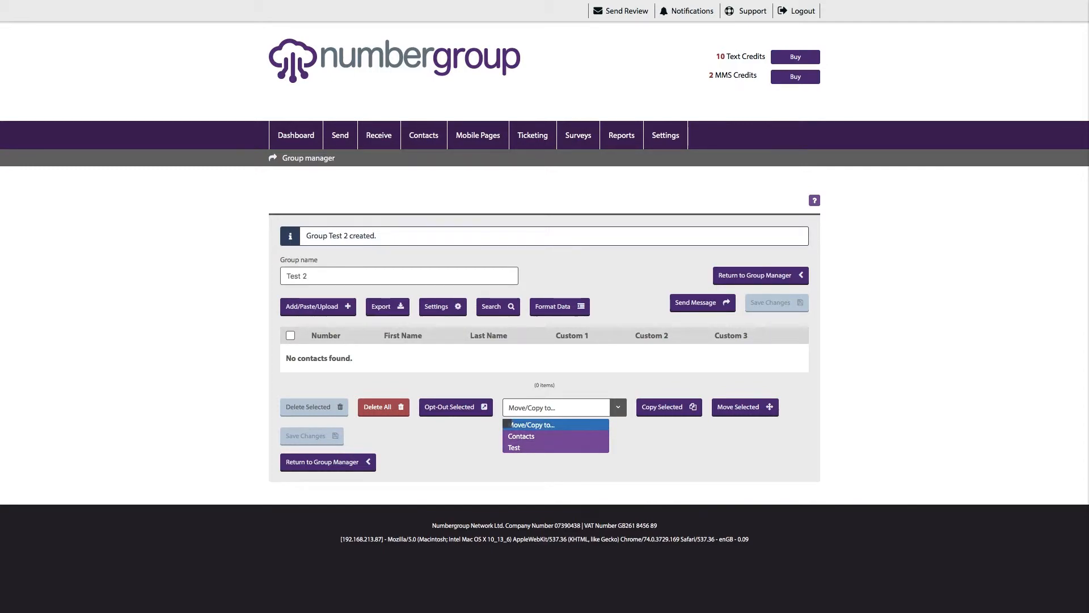
left_click(521, 436)
left_click(556, 407)
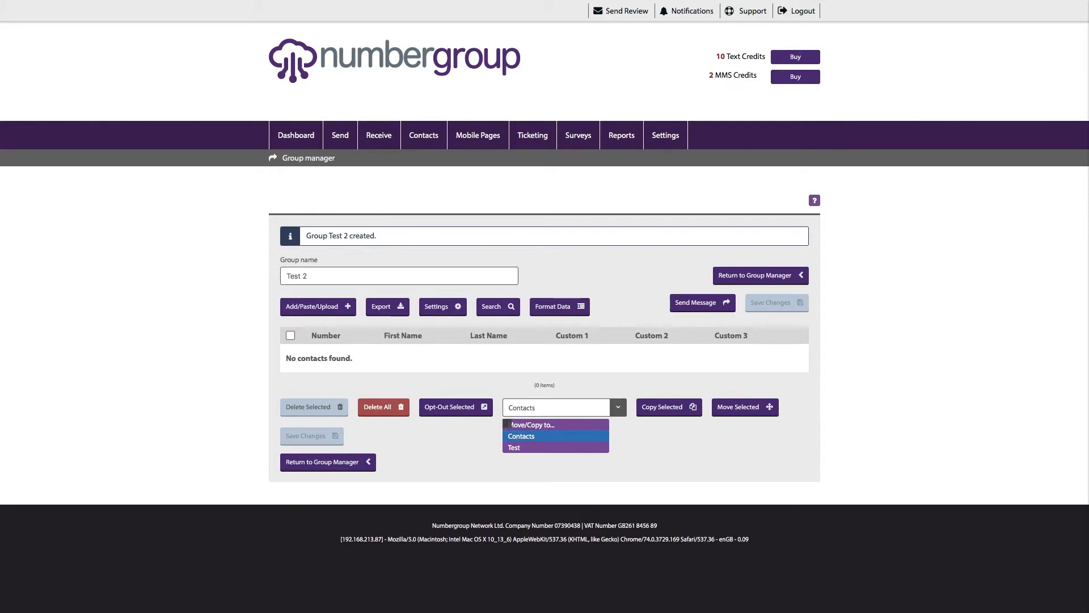
left_click(556, 407)
mouse_move(424, 135)
left_click(435, 191)
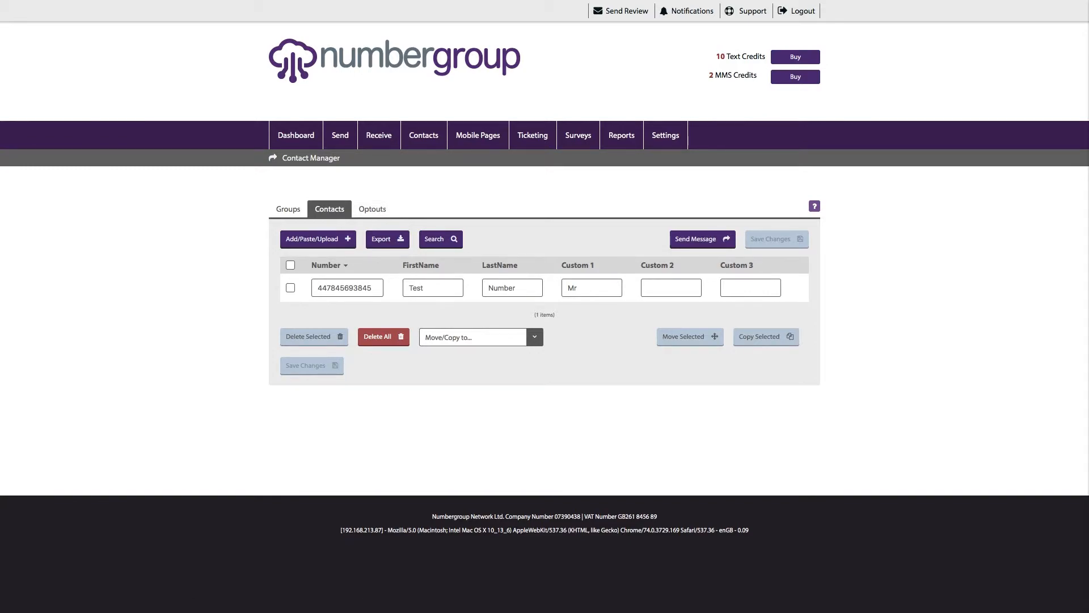
left_click(290, 265)
left_click(448, 337)
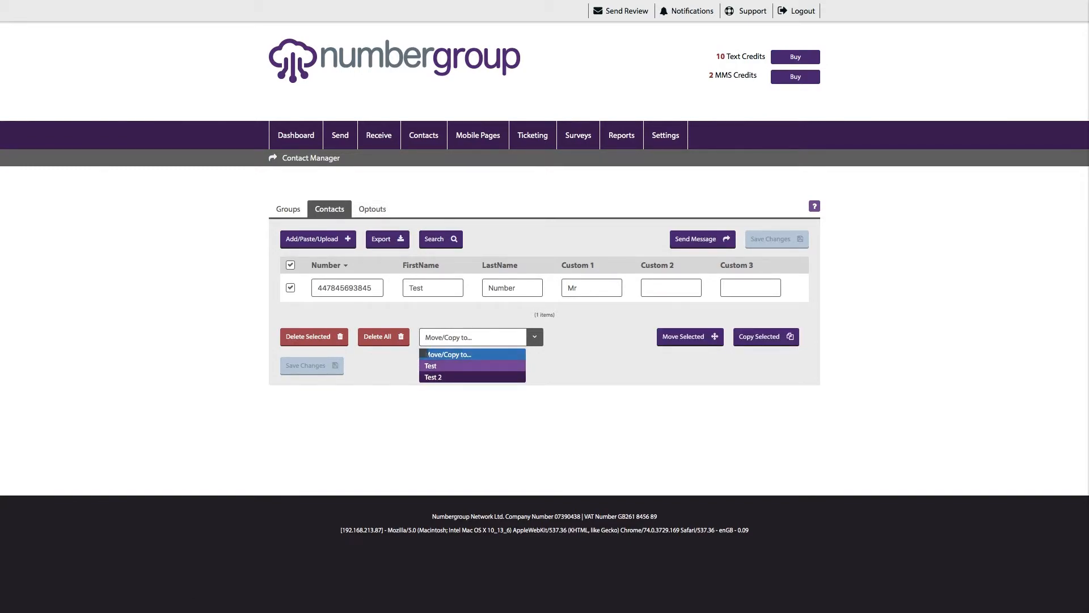
left_click(449, 377)
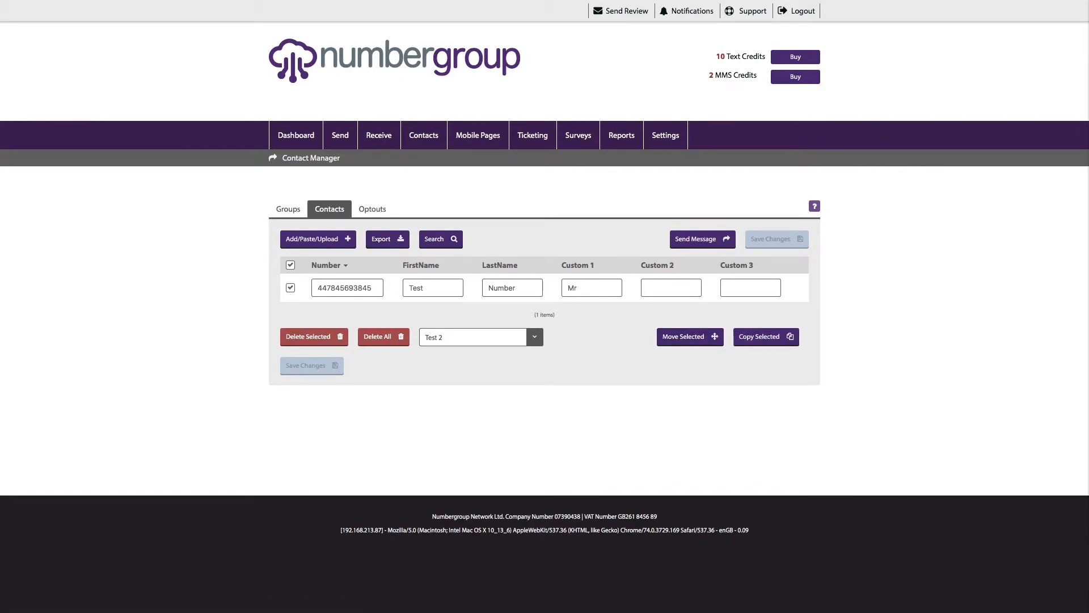
left_click(288, 209)
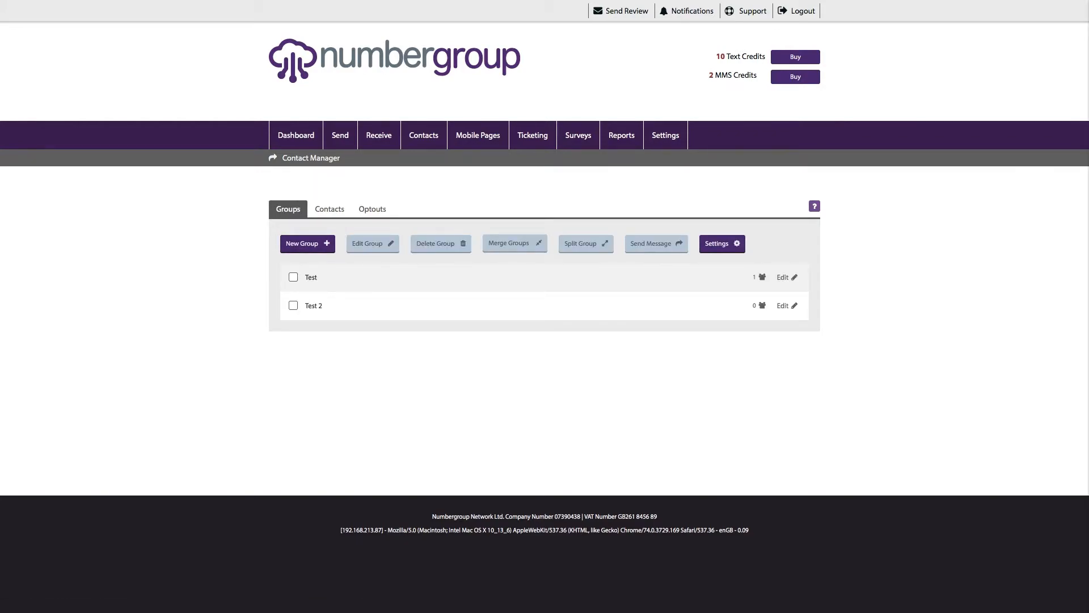
left_click(330, 209)
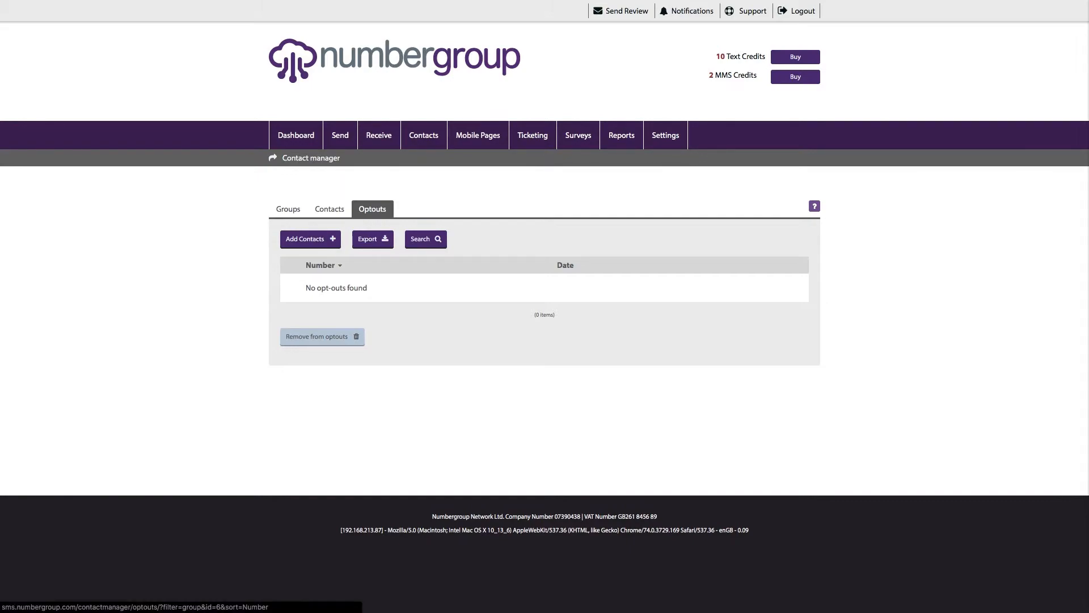
left_click(329, 209)
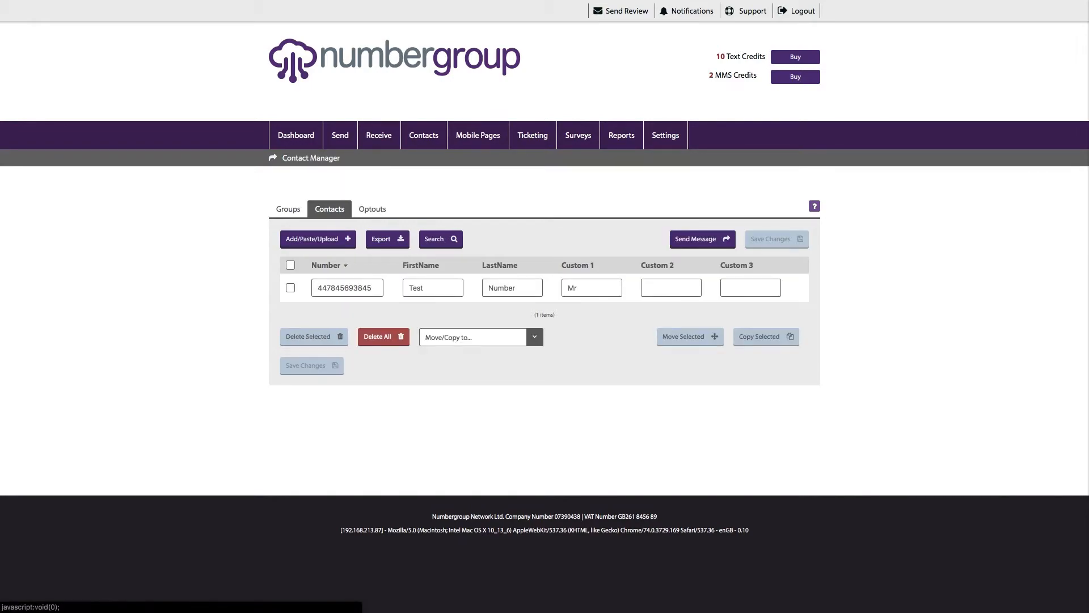
left_click(372, 209)
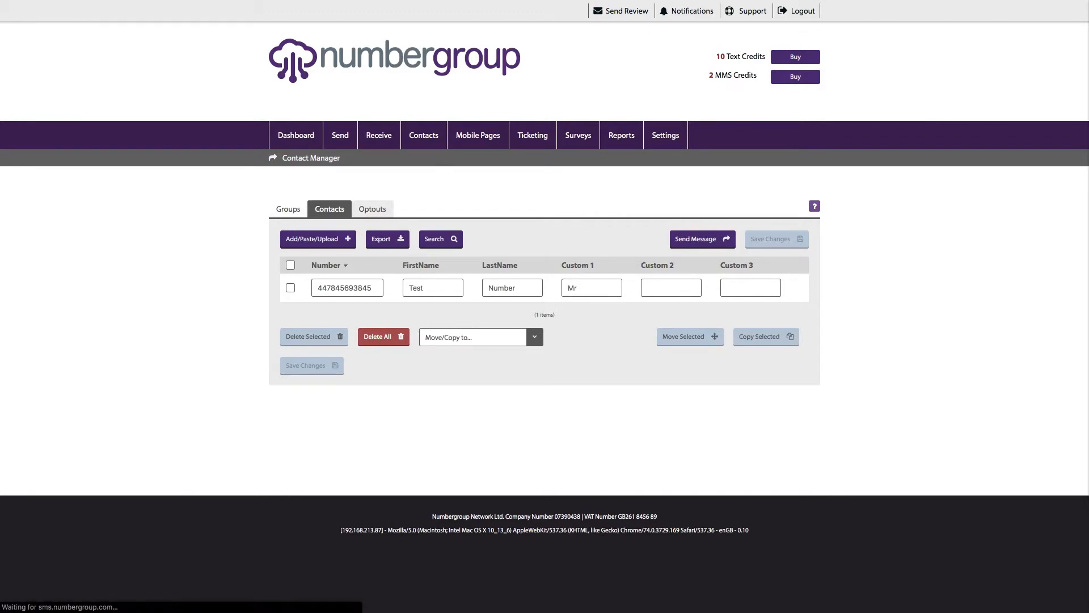
left_click(330, 208)
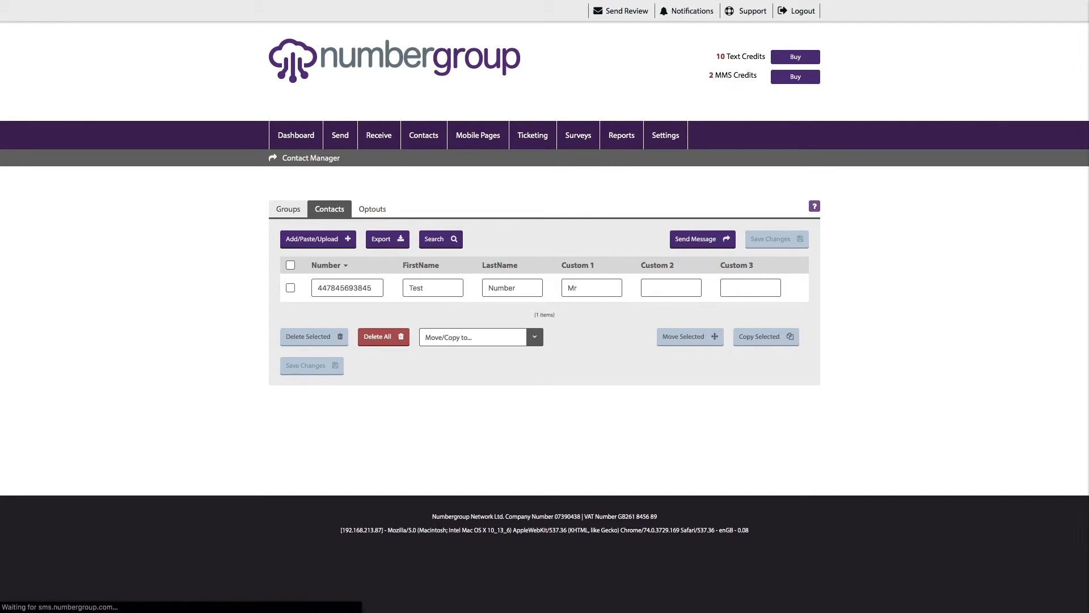
left_click(329, 208)
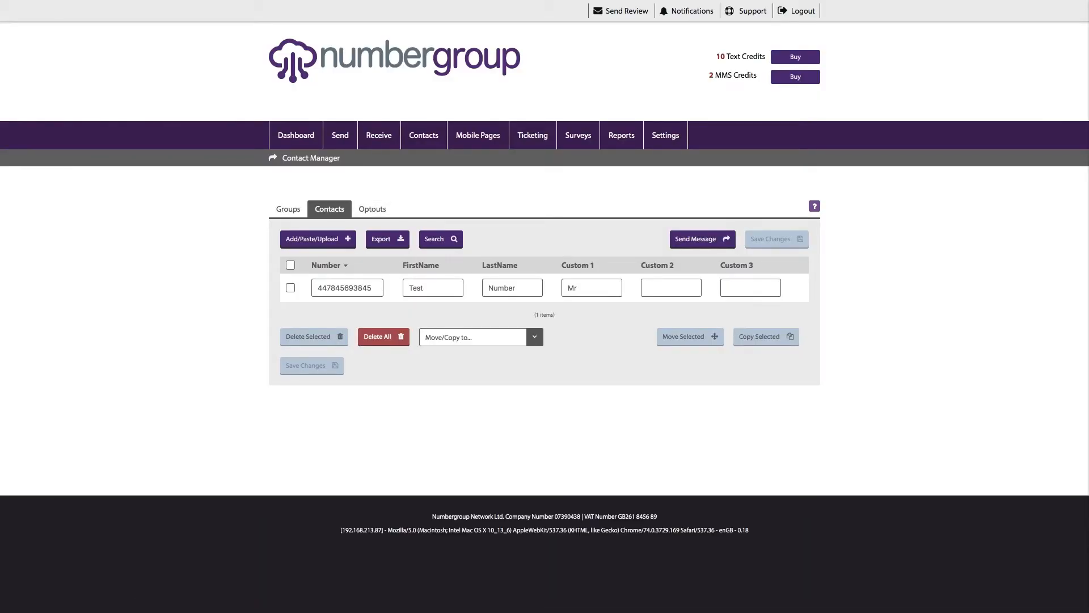
- Open All Settings and the Sender names list, tick and untick Bob, then return to Settings
mouse_move(424, 135)
mouse_move(665, 135)
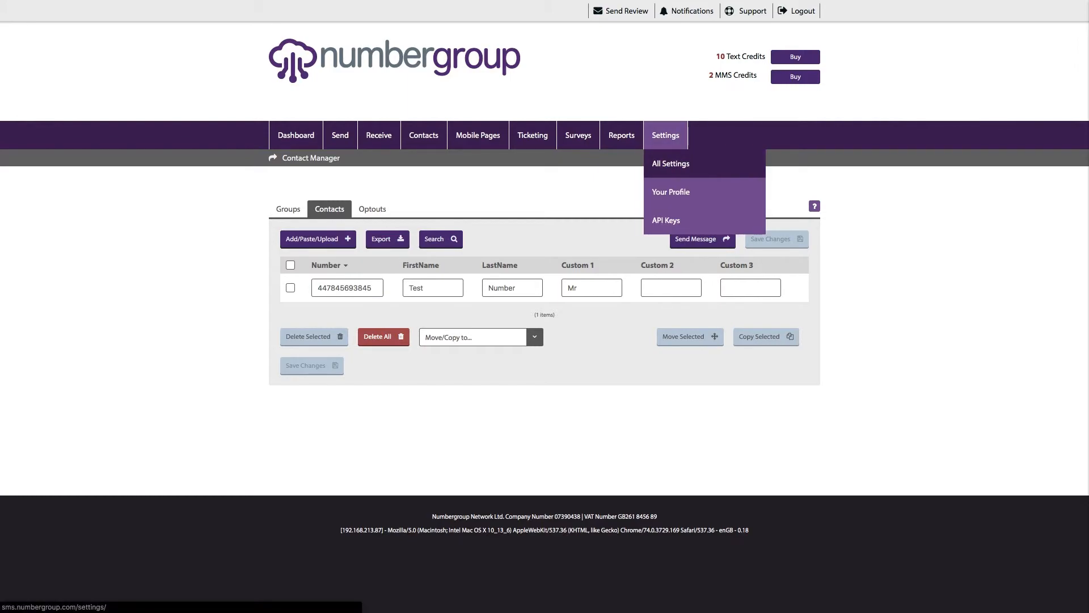
left_click(671, 163)
scroll(545, 340, "down", 2)
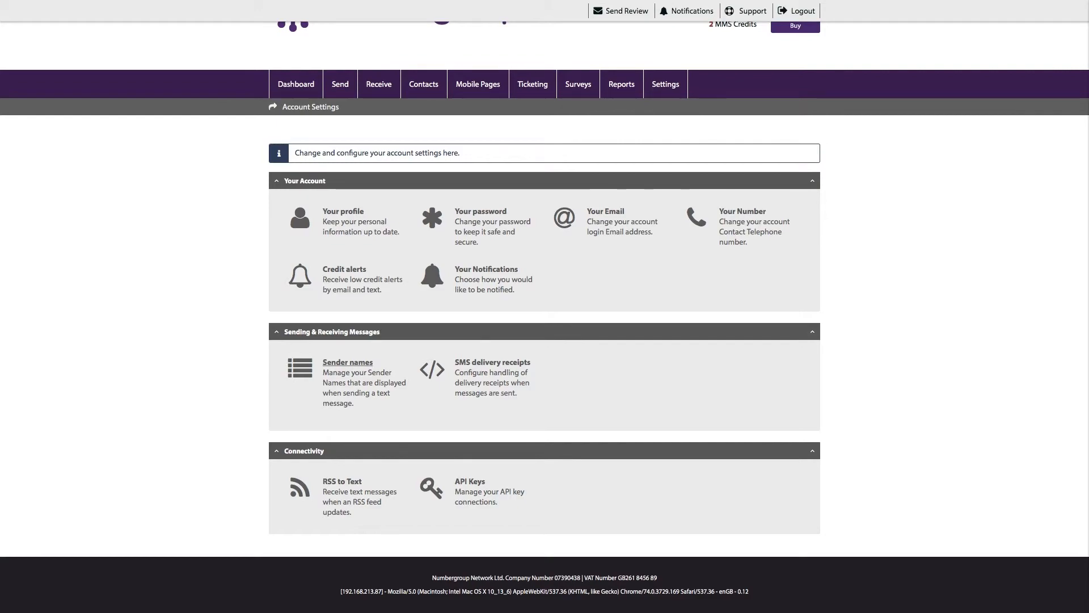
left_click(348, 363)
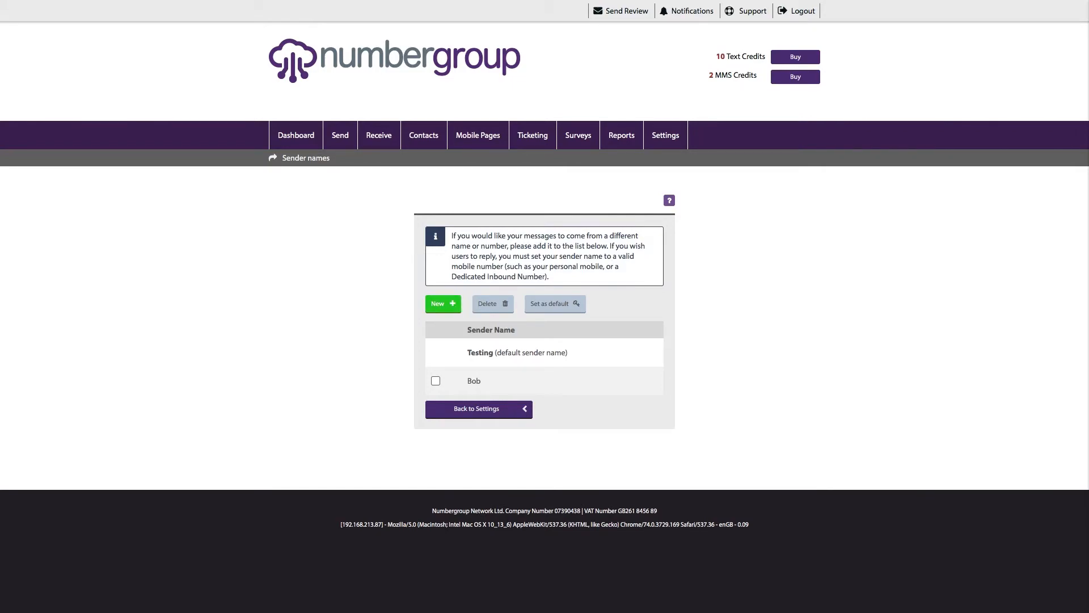
left_click(436, 381)
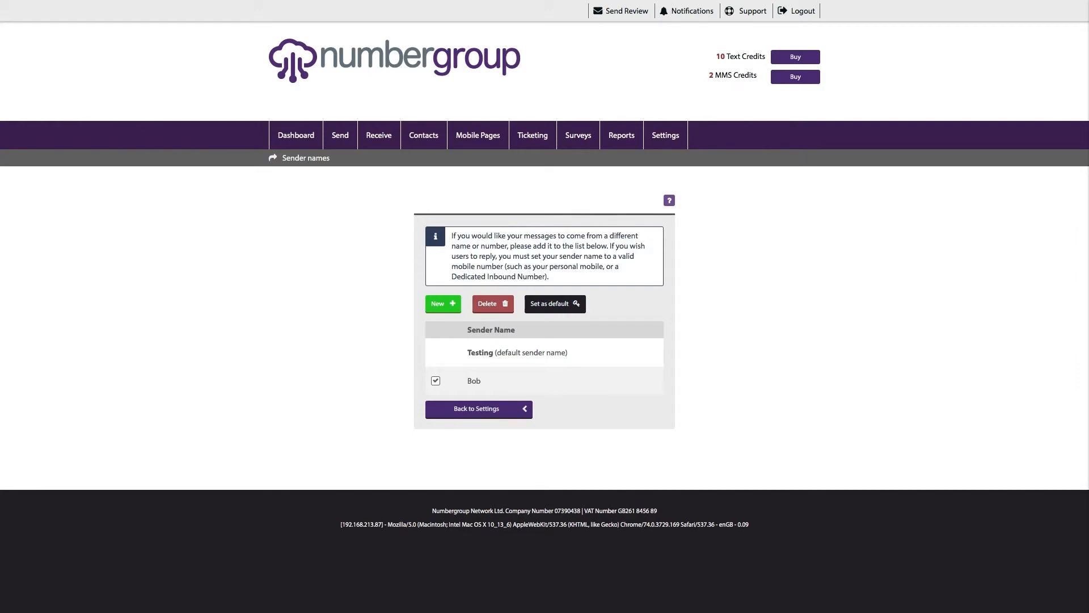
left_click(435, 381)
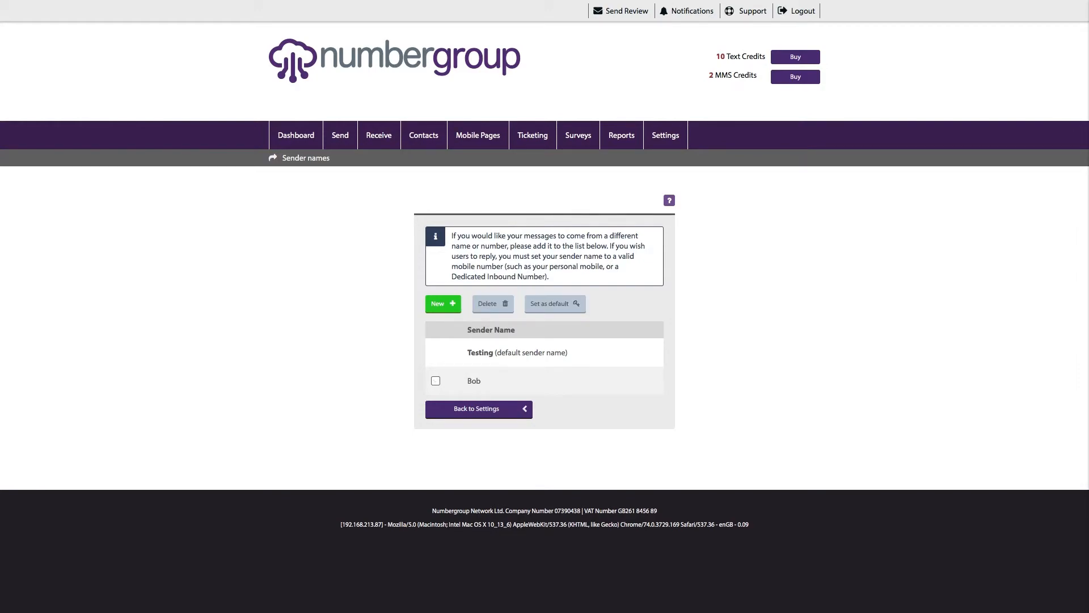
left_click(478, 409)
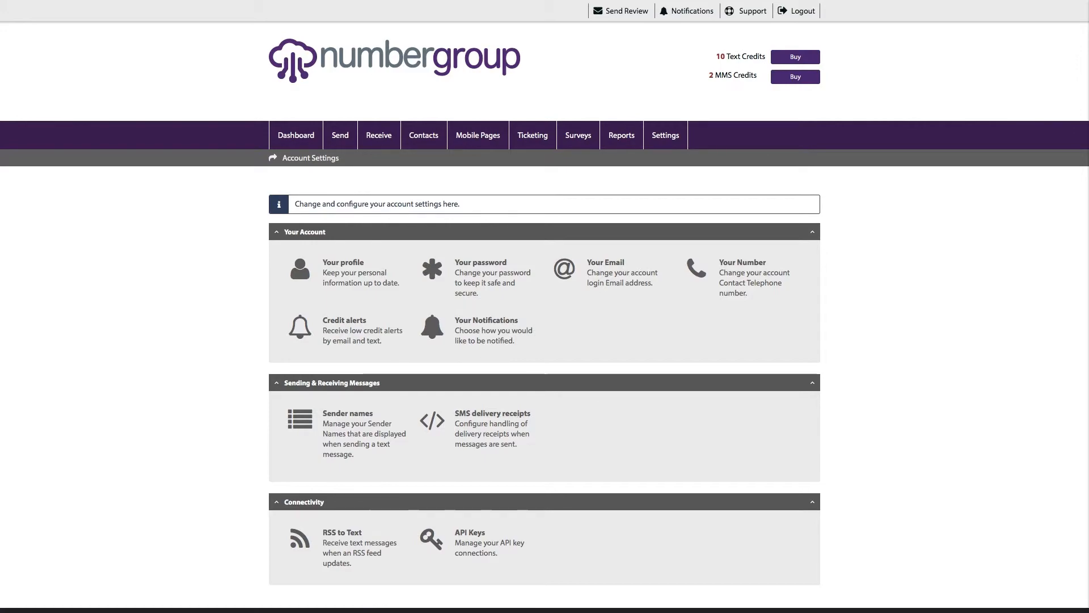
- Open API Keys settings, then start a new API key and click into its Notes field
left_click(470, 532)
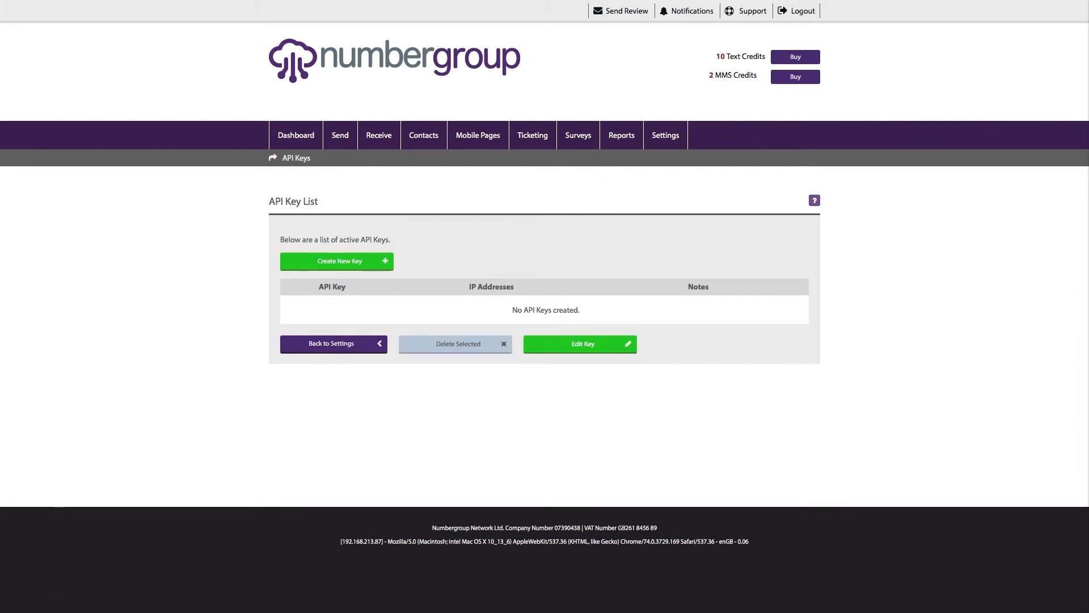
left_click_drag(385, 239, 280, 239)
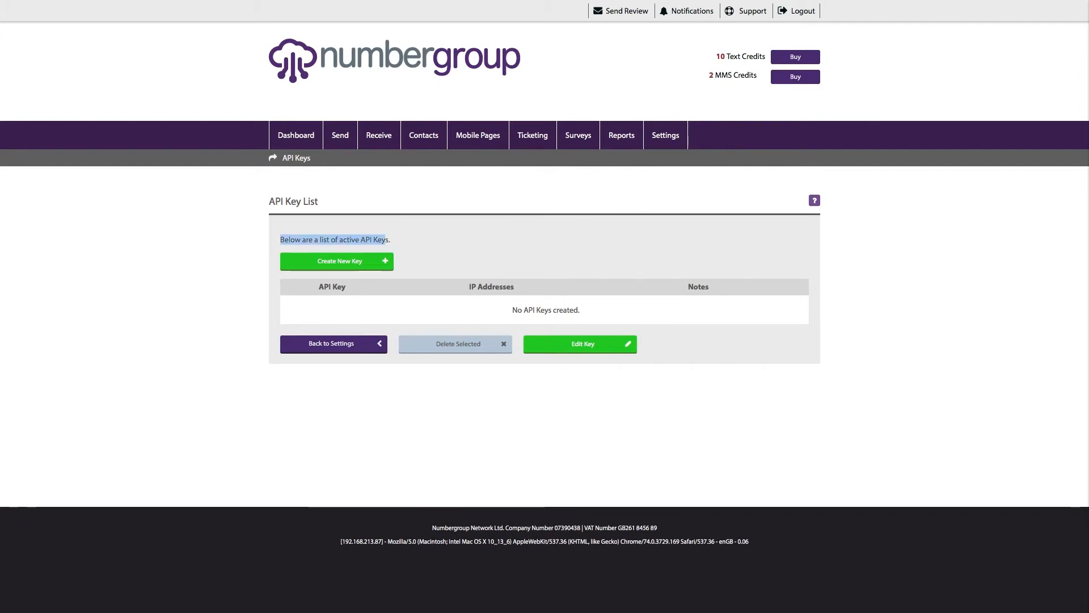
left_click(391, 240)
left_click_drag(270, 201, 319, 202)
left_click(340, 203)
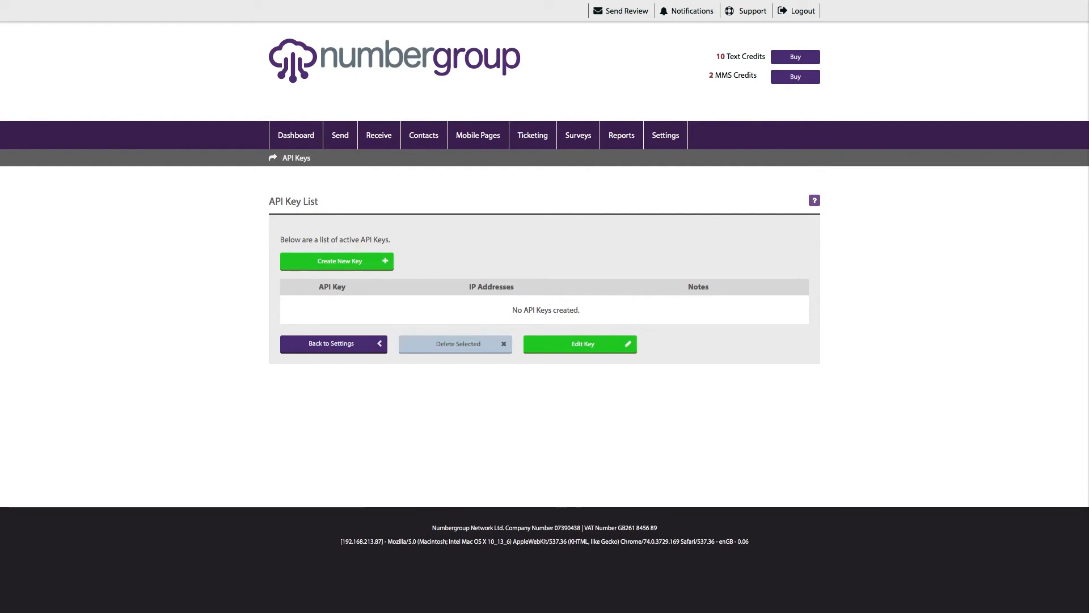
left_click(337, 262)
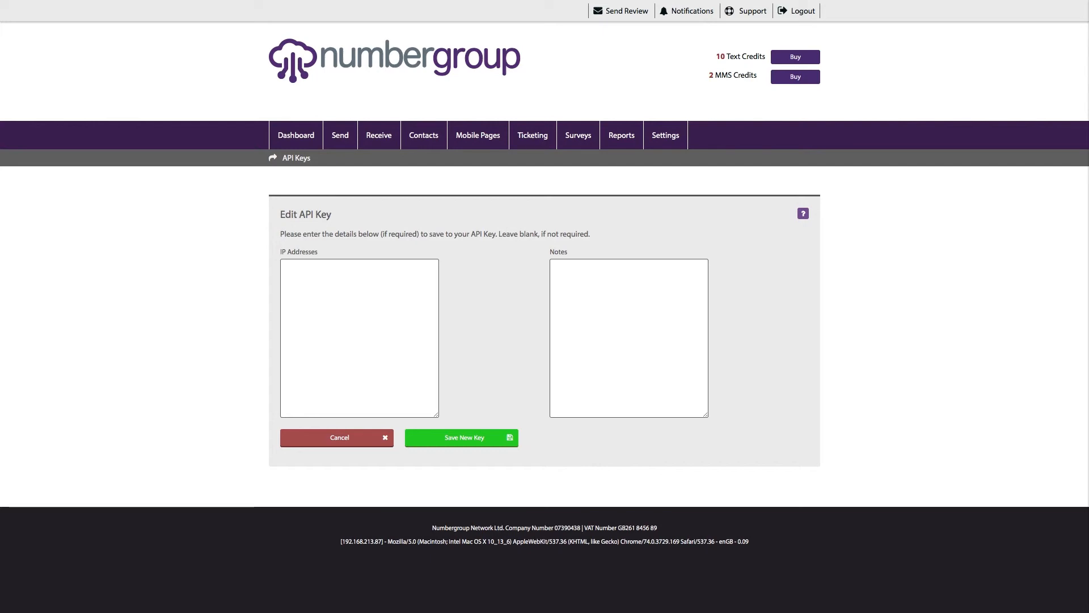
left_click(556, 269)
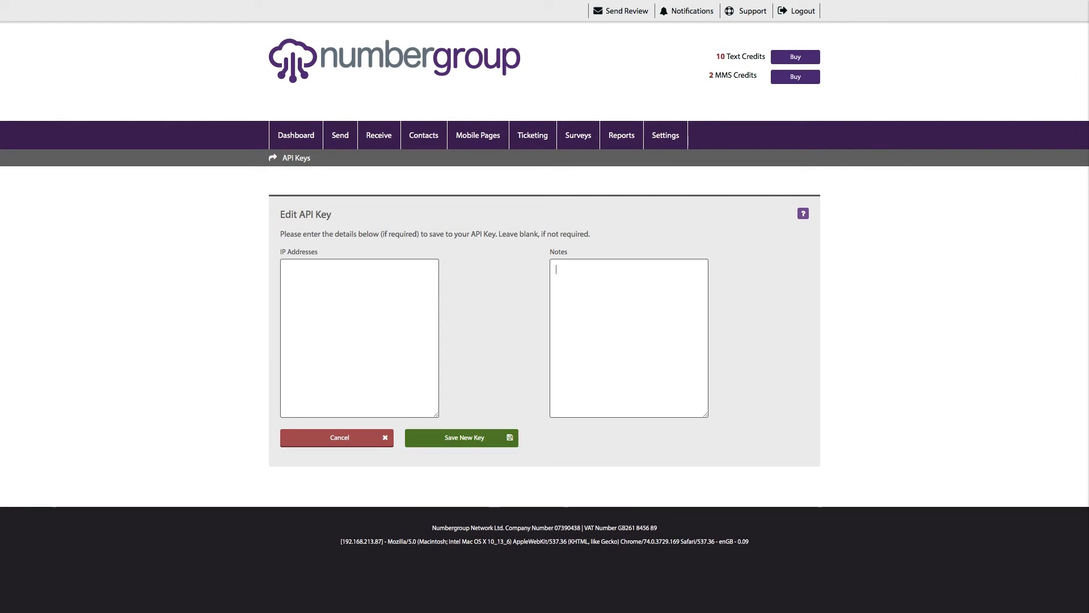
- Return to the Dashboard and review its 30-day stats: 0 sent, 0 received, 10 credits remaining
mouse_move(666, 136)
left_click(296, 135)
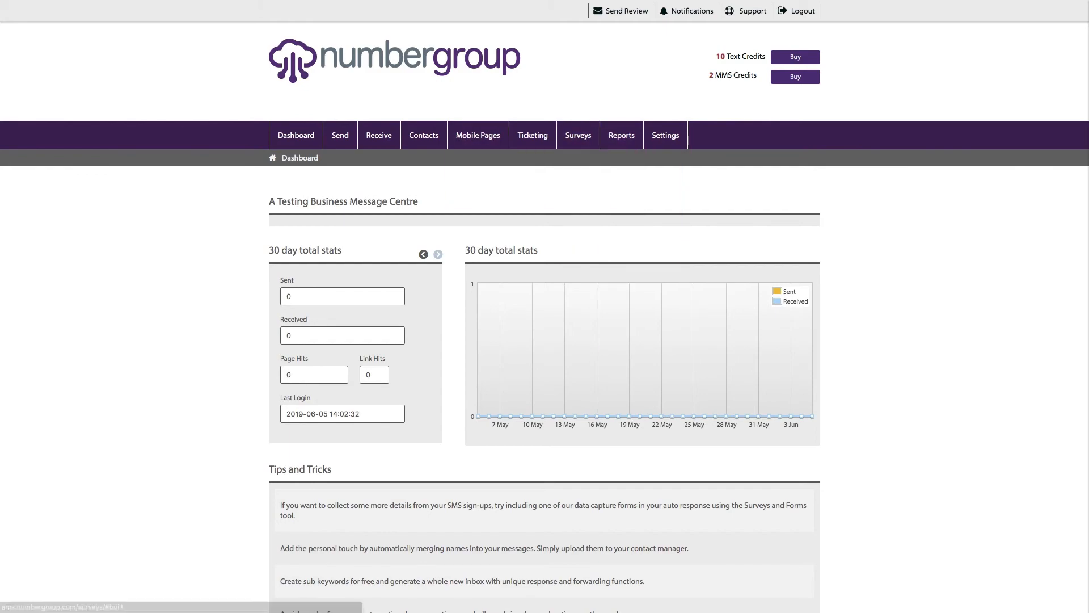
scroll(545, 306, "down", 2)
scroll(545, 307, "up", 2)
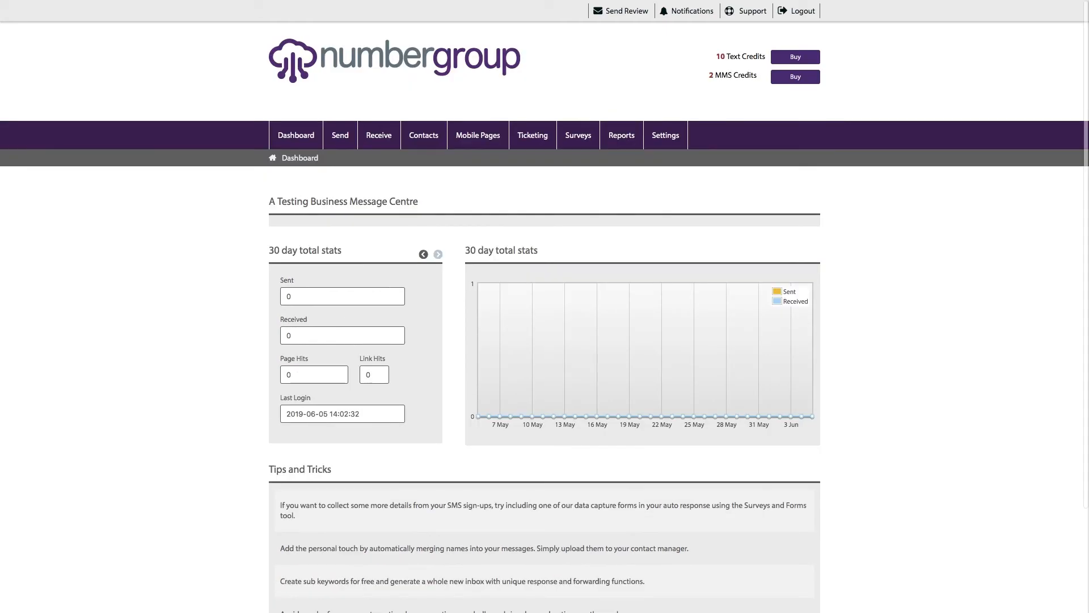
double_click(368, 201)
left_click(368, 201)
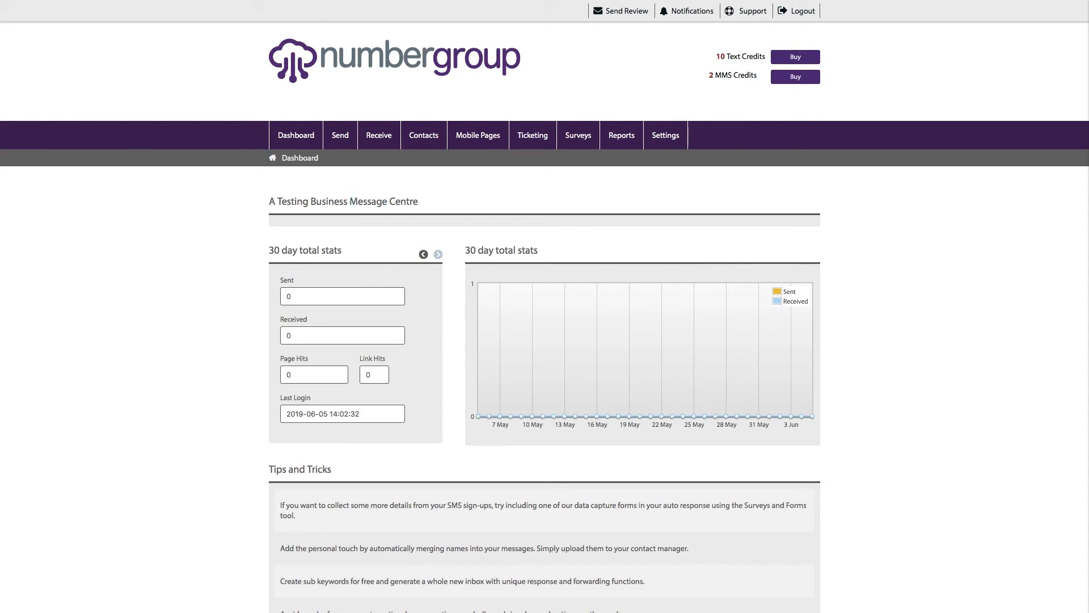